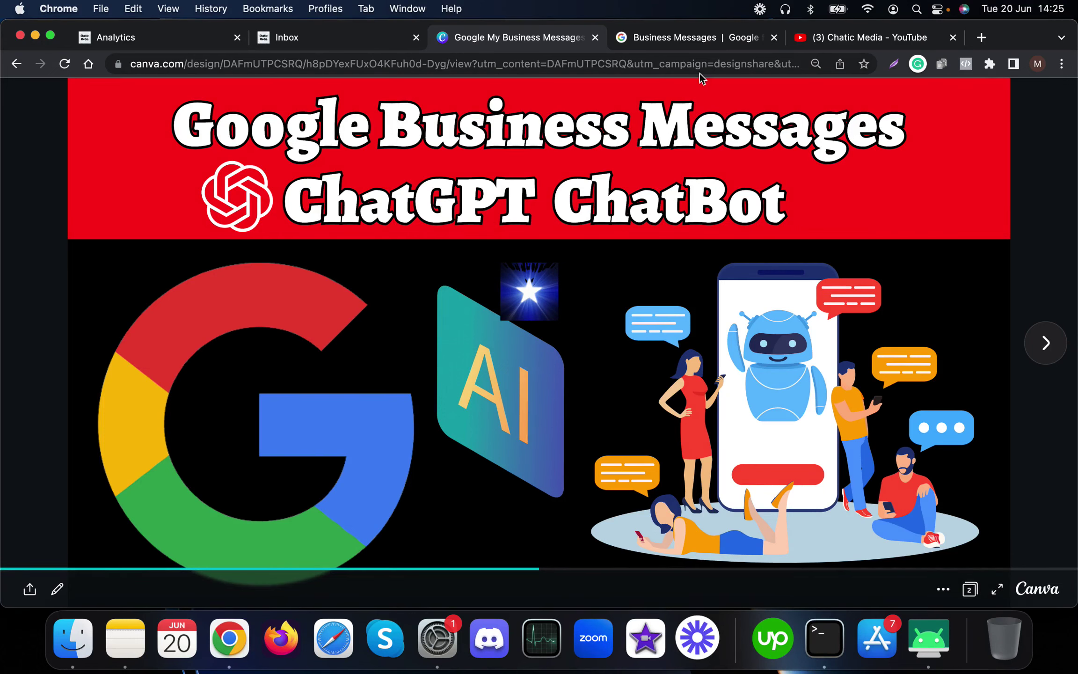
Glance at the Business Messages documentation, return to the Canva title slide, and bring up the phone mirror.
left_click(692, 38)
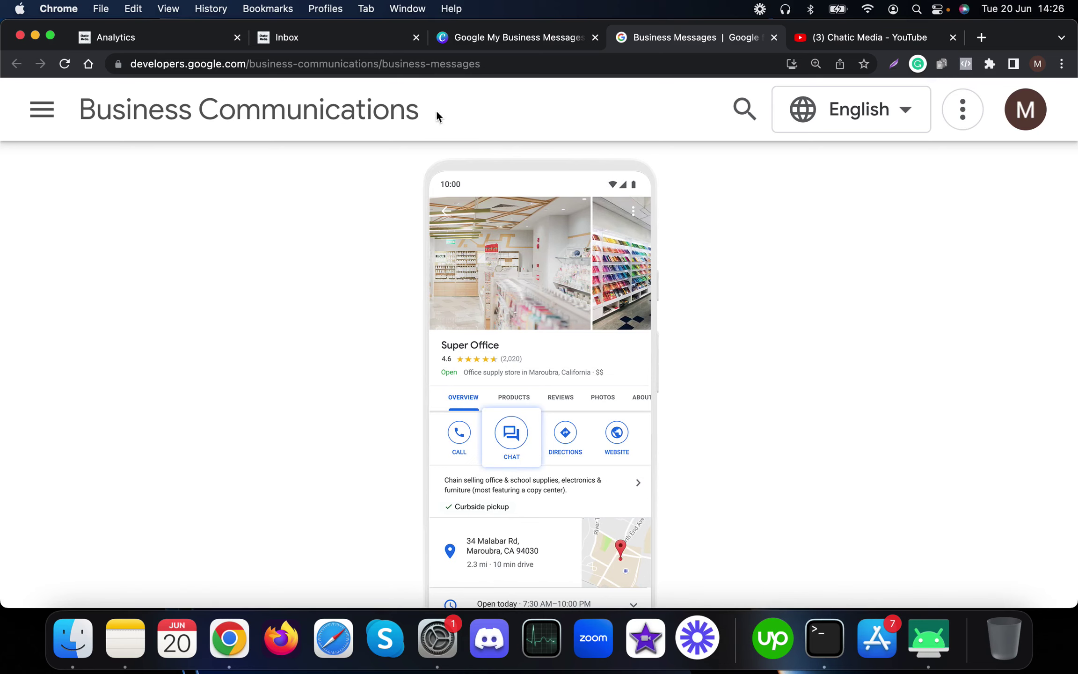
left_click(495, 36)
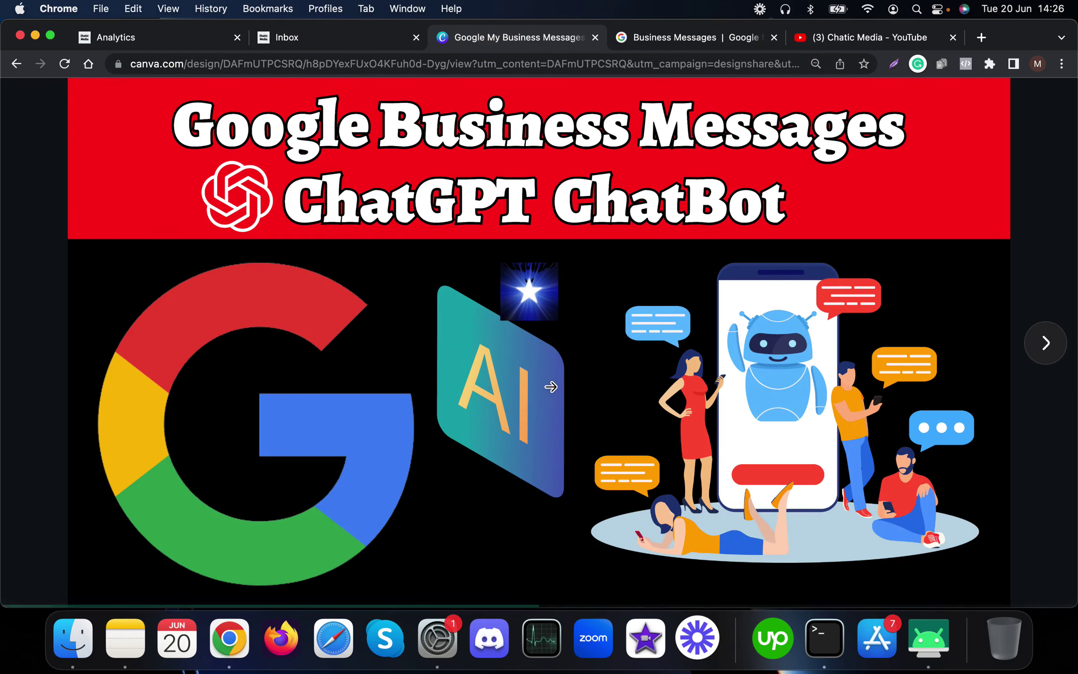
left_click(937, 654)
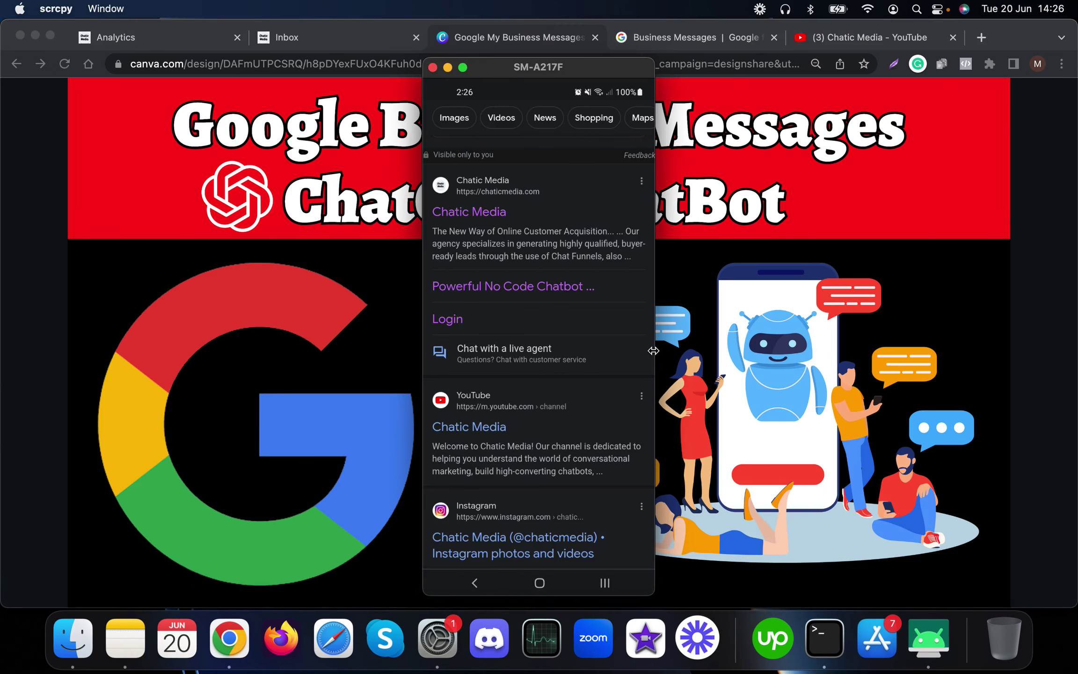
Scroll through the phone's Google results for the Chatic Media listing.
scroll(653, 351, "up", 6)
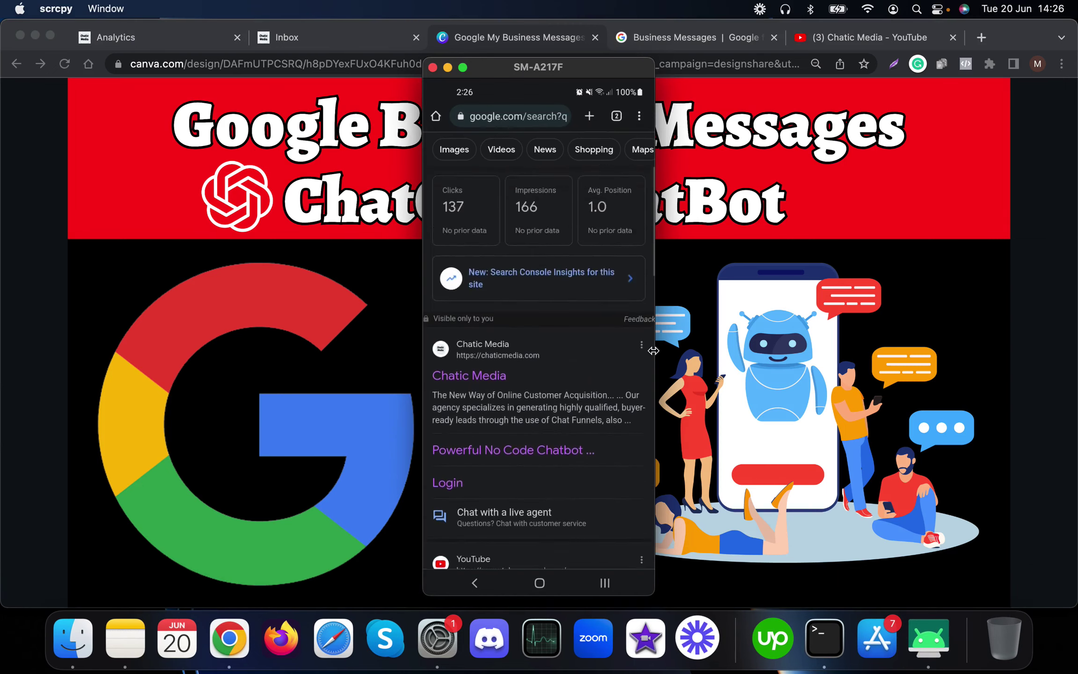
scroll(654, 351, "down", 5)
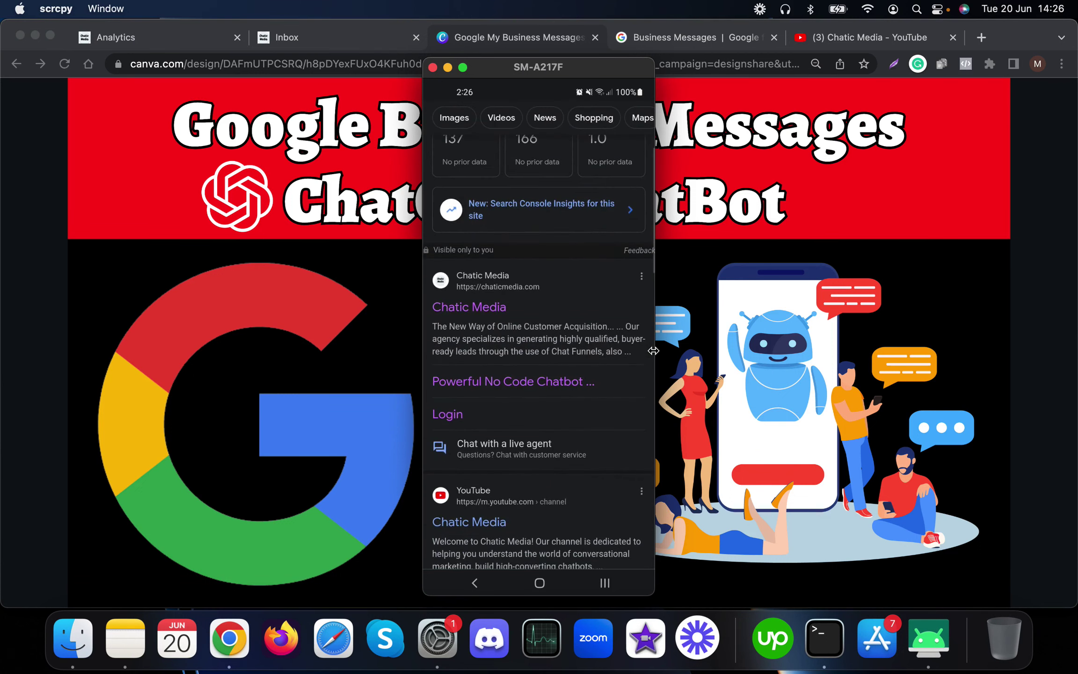
scroll(654, 351, "down", 1)
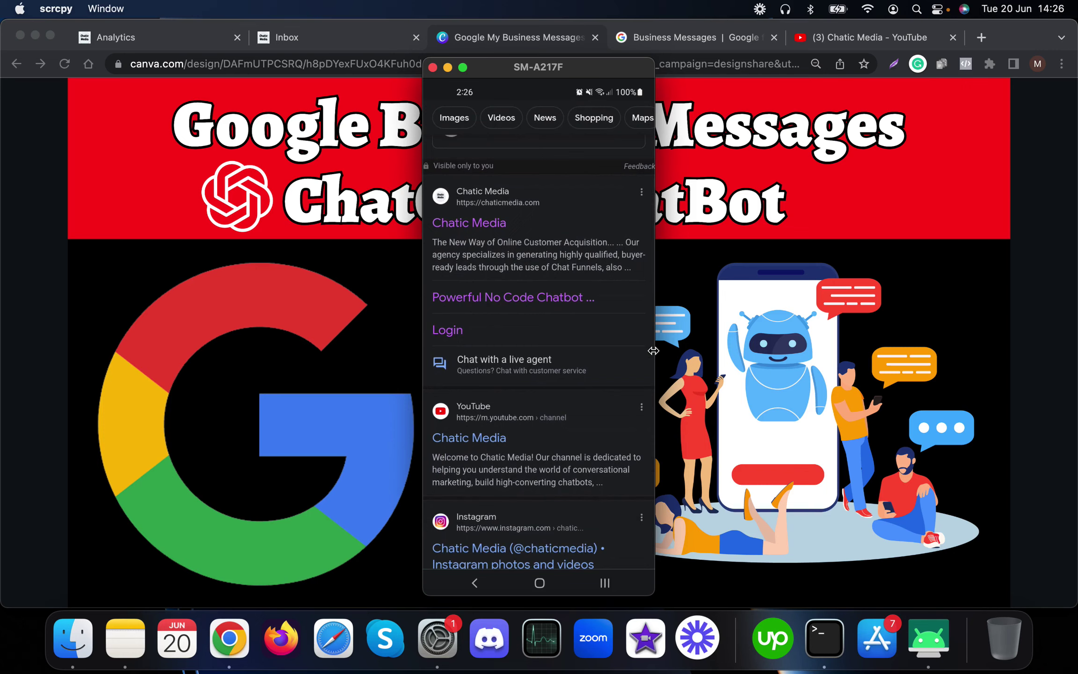
scroll(654, 351, "up", 1)
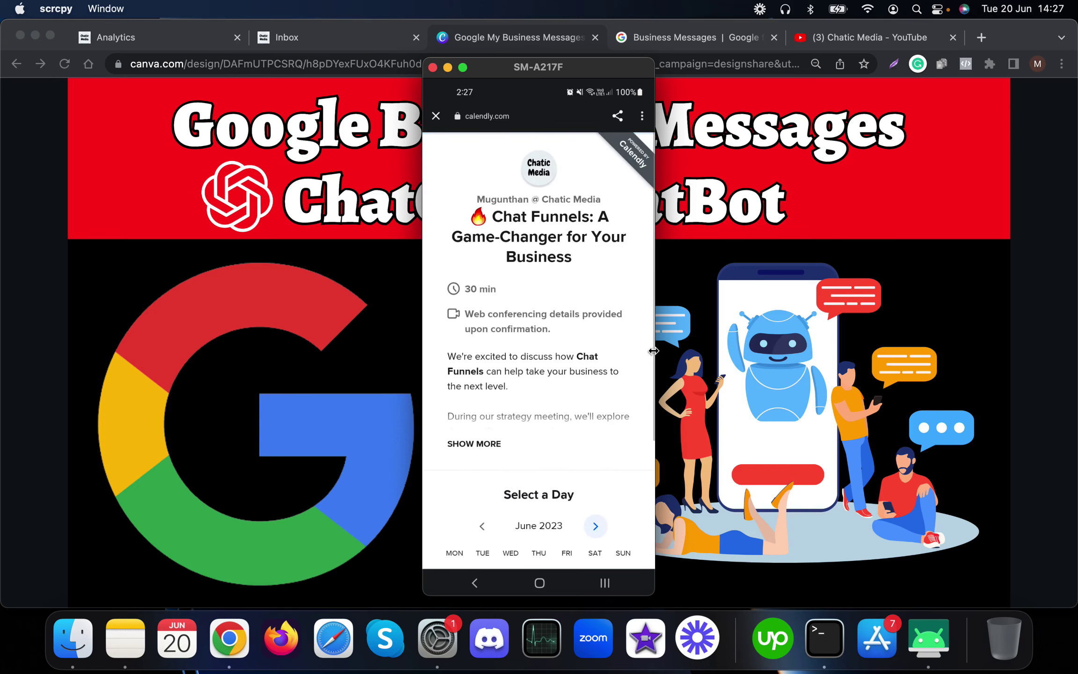
Go back from the Calendly booking page to the Chatic Media chat.
key("super+b")
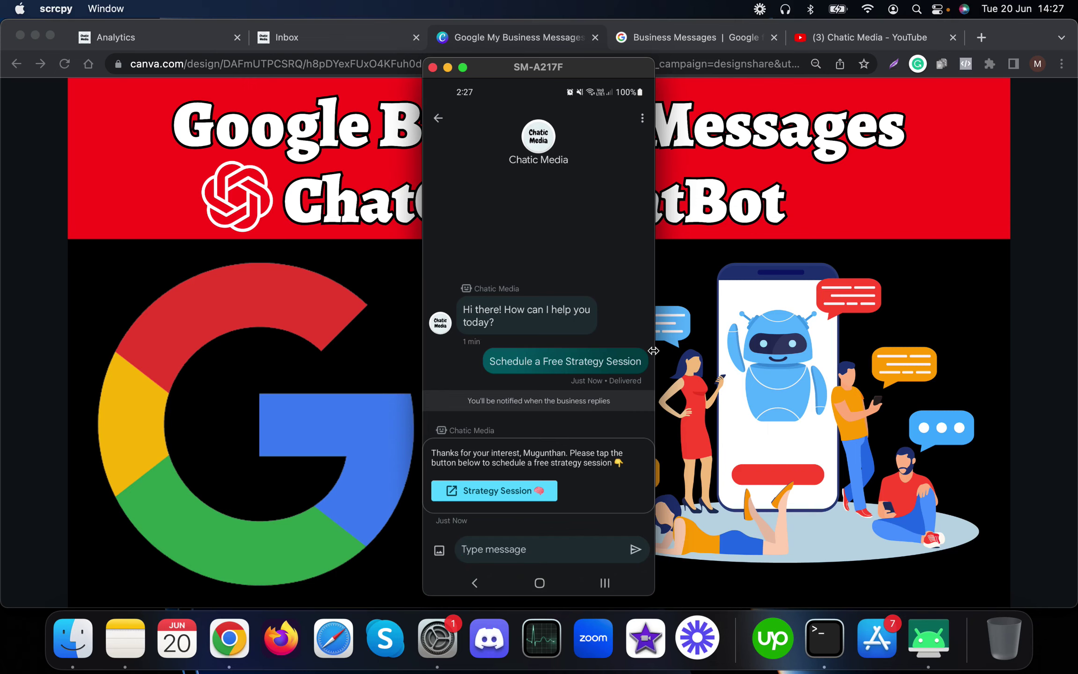
Ask the bot 'What is the email address?' and 'Do they build chatbots on Instagram?'.
type("Wha")
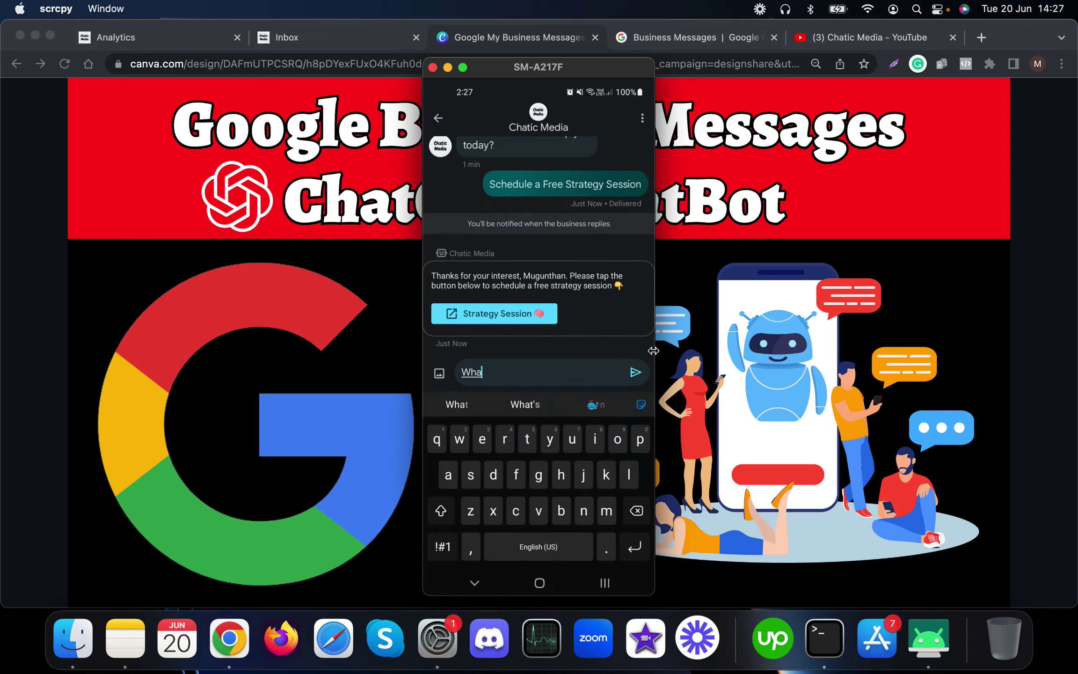
type("t is")
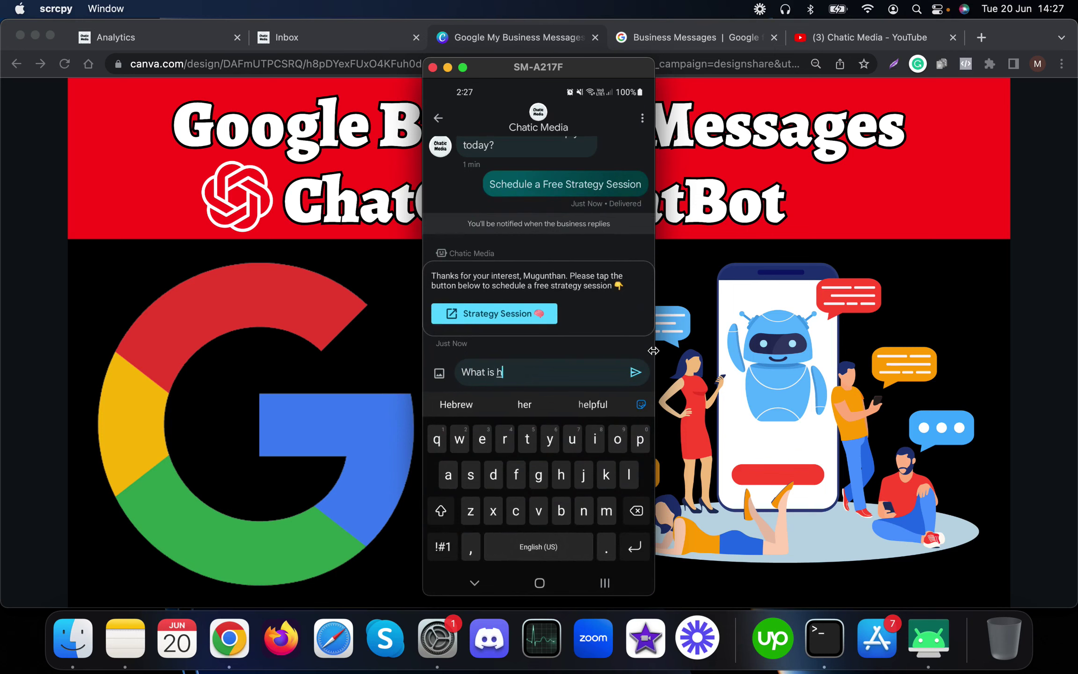
type(" the email ad")
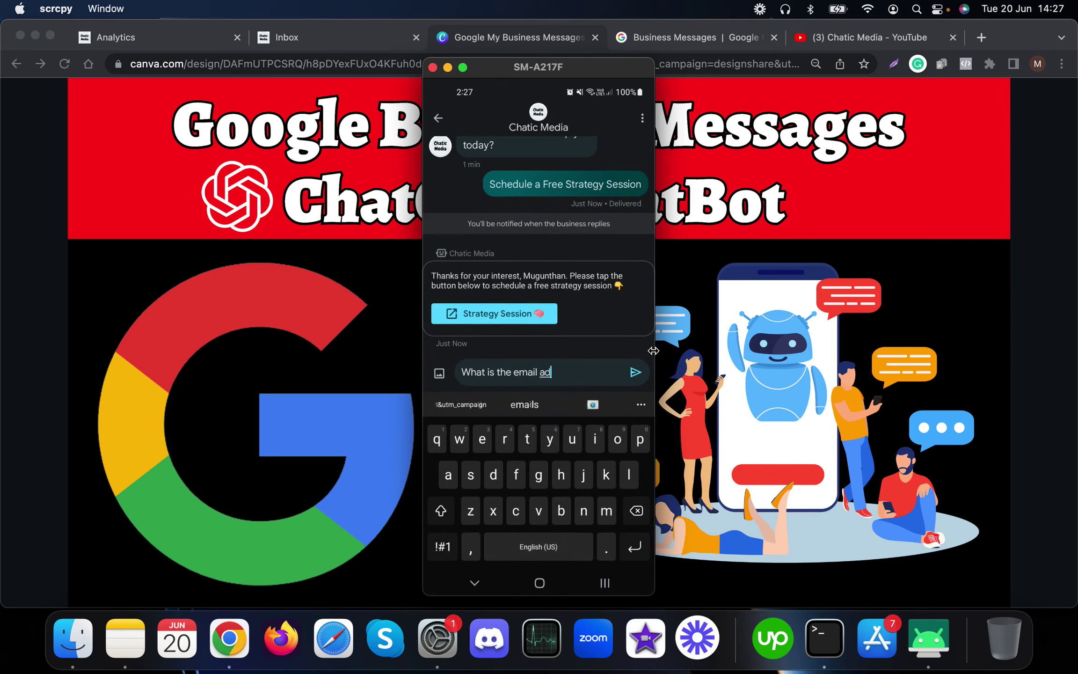
type("dress?")
key("Return")
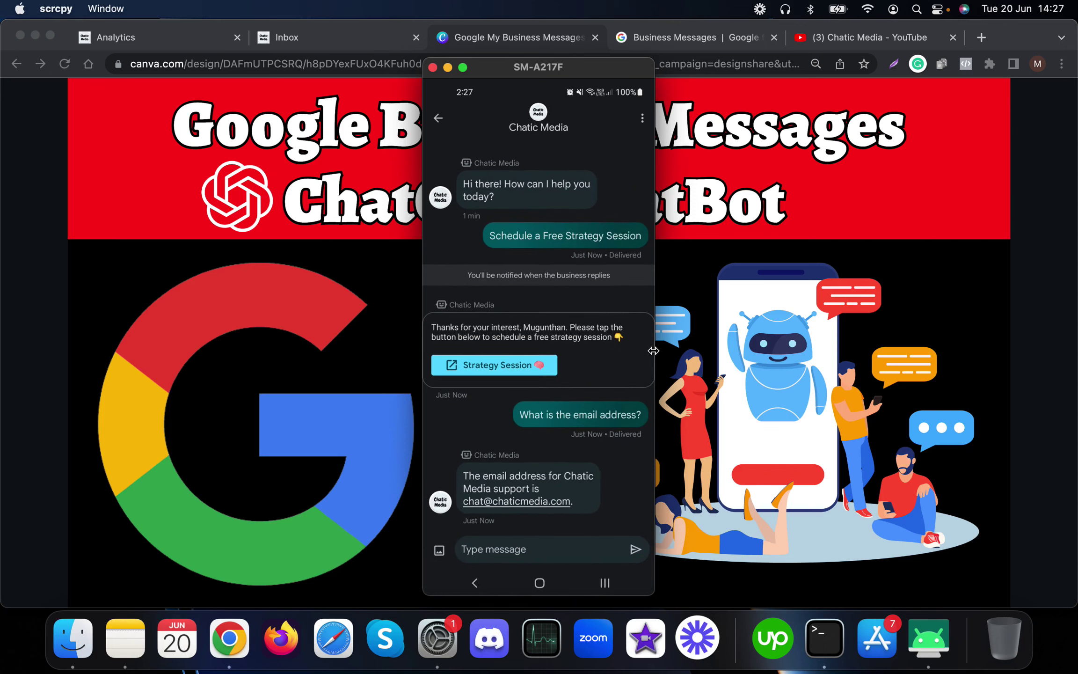
type("Whatbkin")
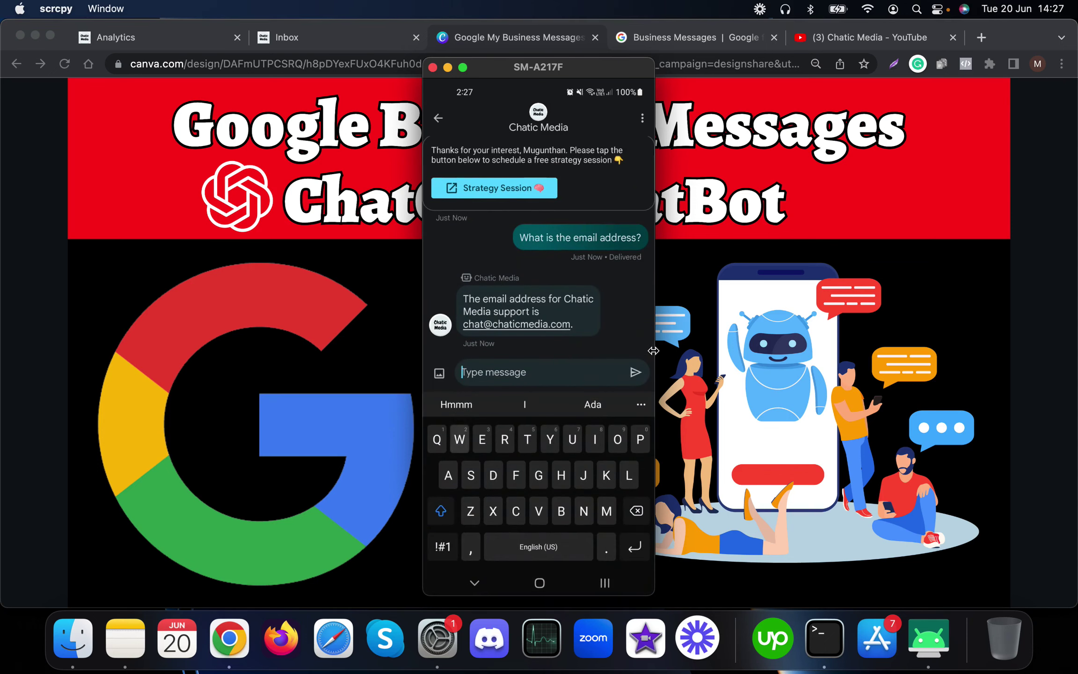
key("BackSpace")
key("BackSpace")
key("BackSpace")
key("BackSpace")
key("BackSpace")
key("BackSpace")
key("BackSpace")
key("BackSpace")
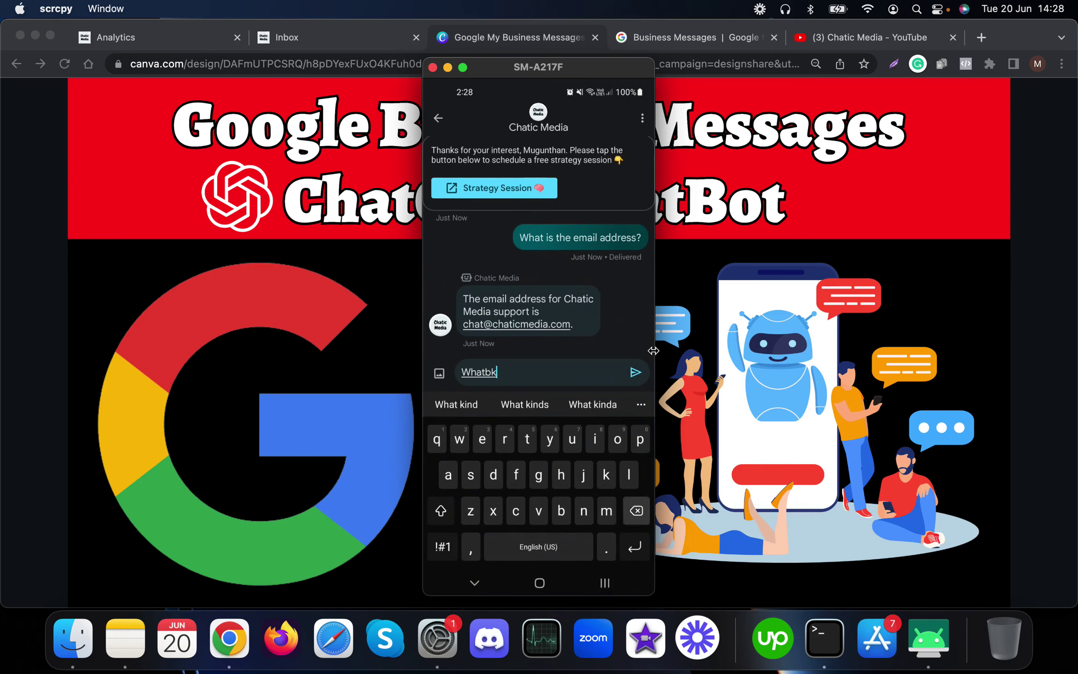
type("Do they b")
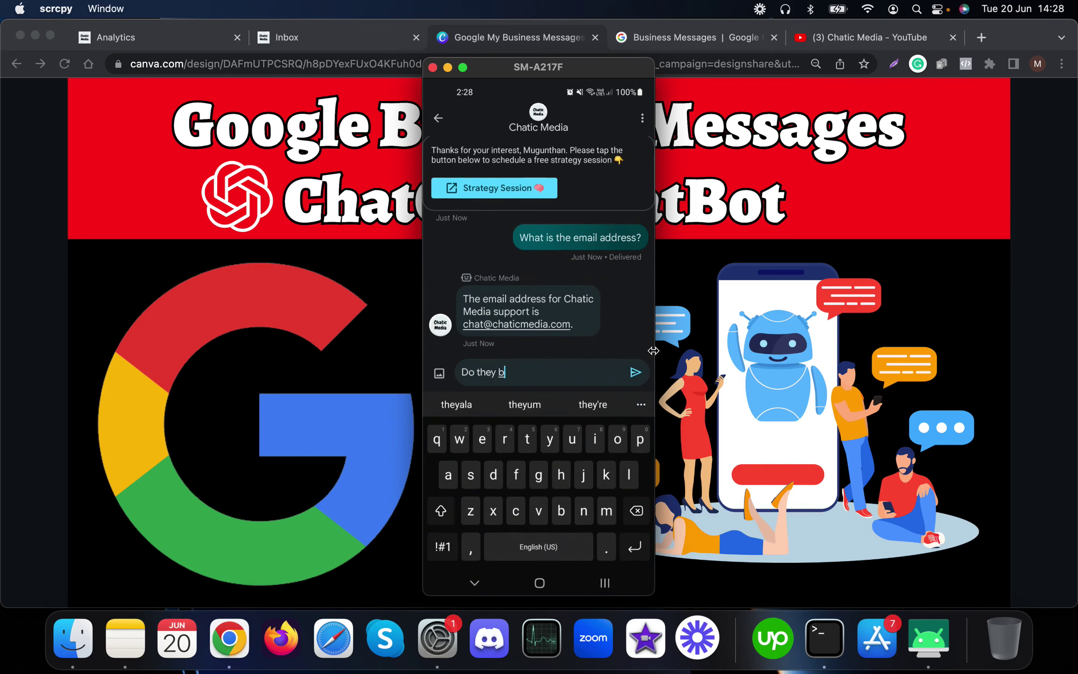
type("uild chaybots")
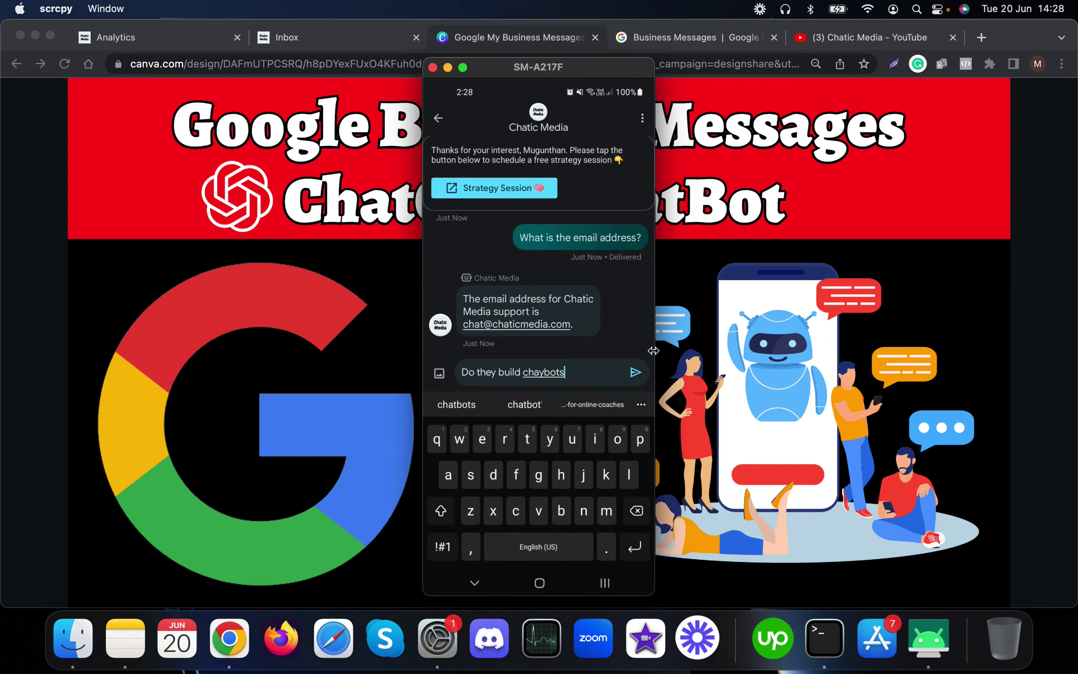
type(" on Instagram?")
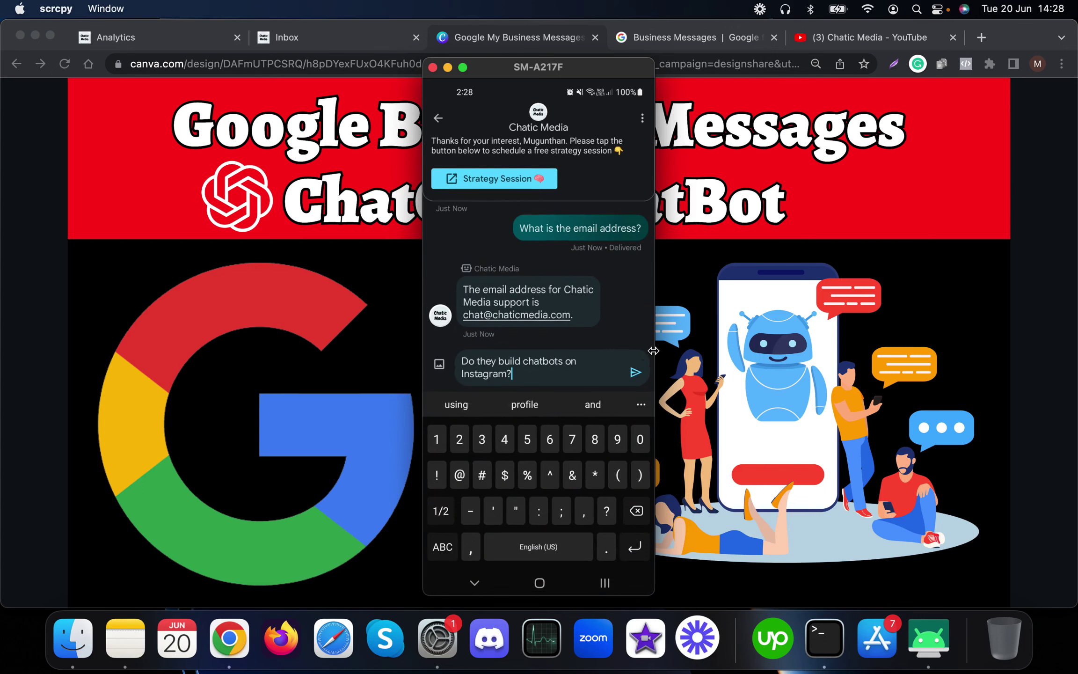
key("Return")
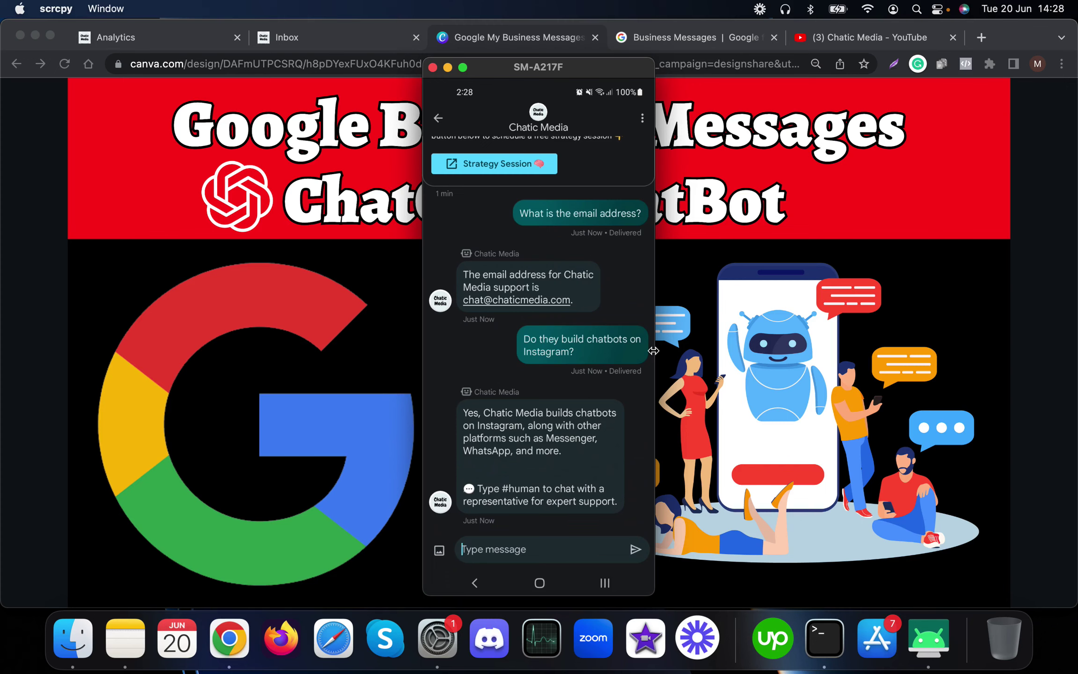
Send the bot the pricing question 'How much is it cost?'.
scroll(653, 351, "up", 5)
type("Ho")
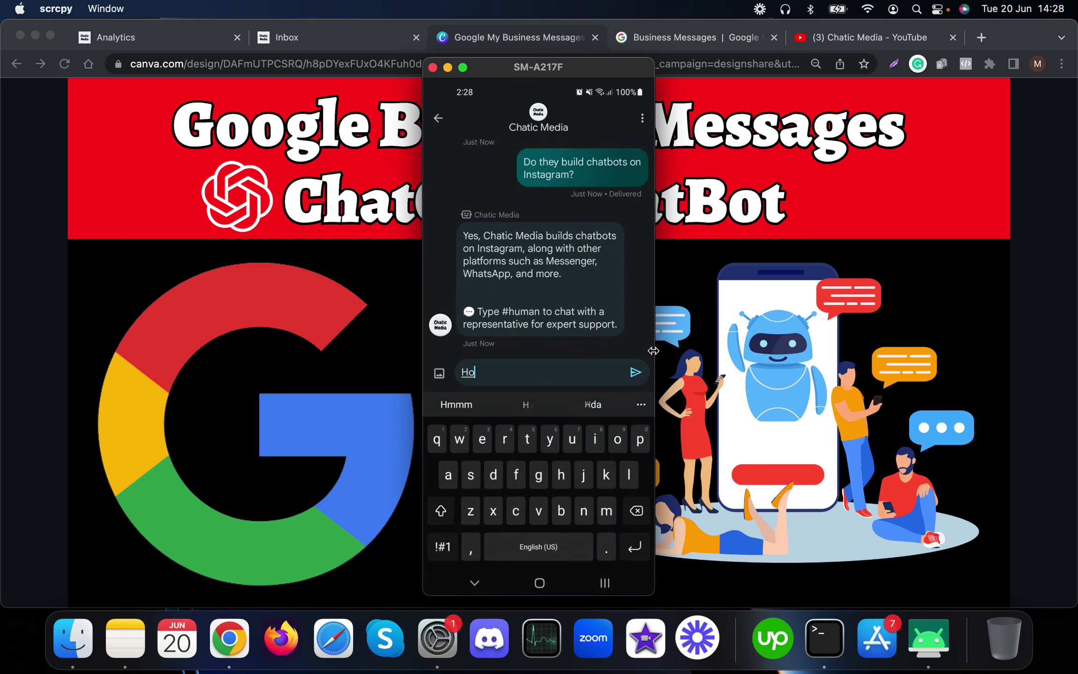
type("w much i")
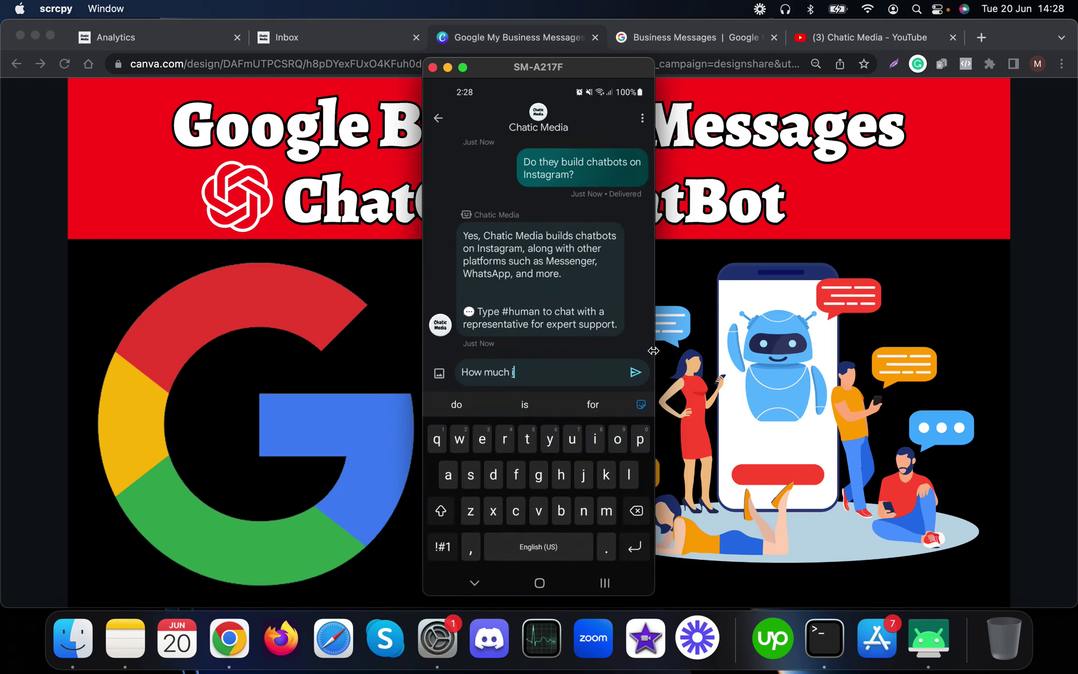
type("s it cost")
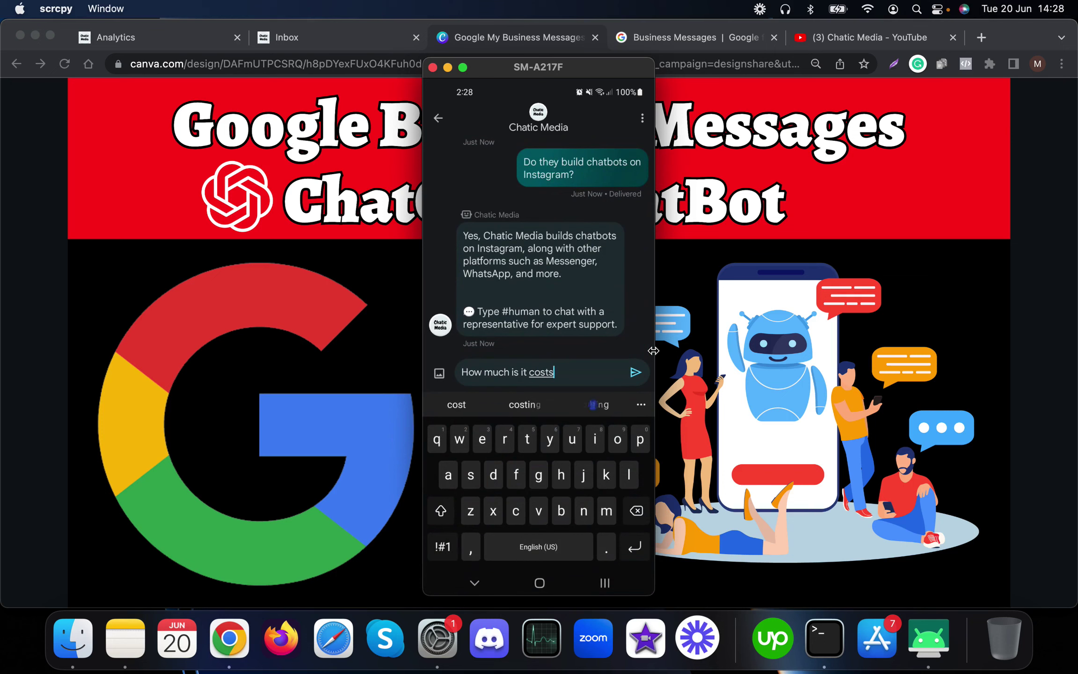
type("?")
key("Return")
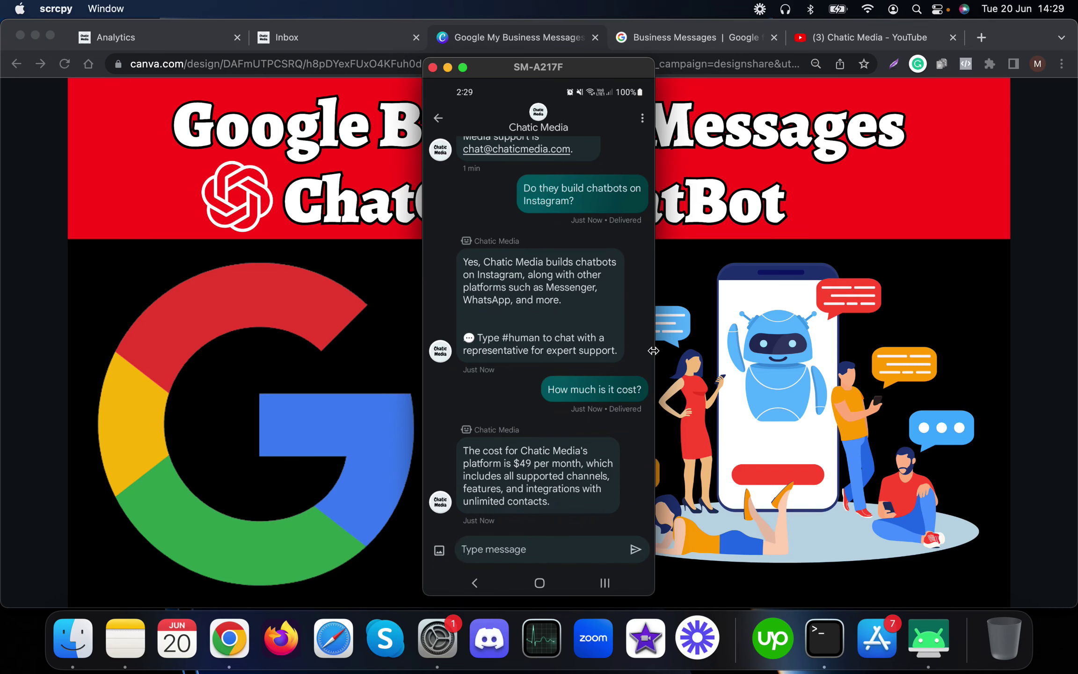
Send 'Do they have integration with ChatGPT?' and scroll to read the bot's reply.
type("Do")
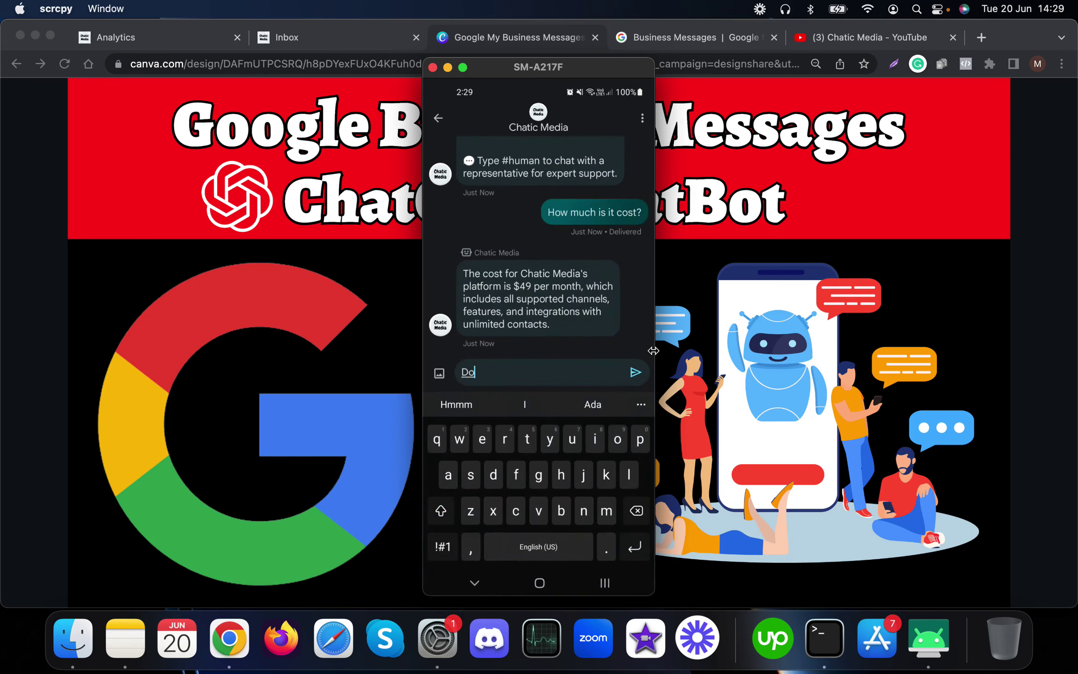
type(" theybhave intera")
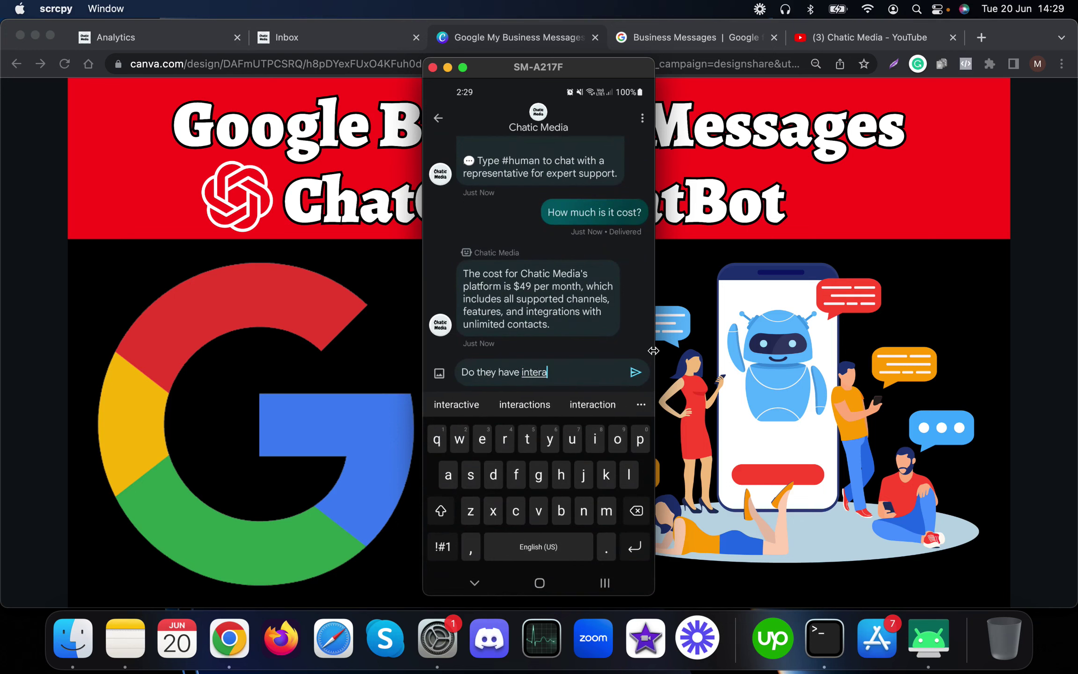
key("BackSpace")
key("BackSpace")
type("g")
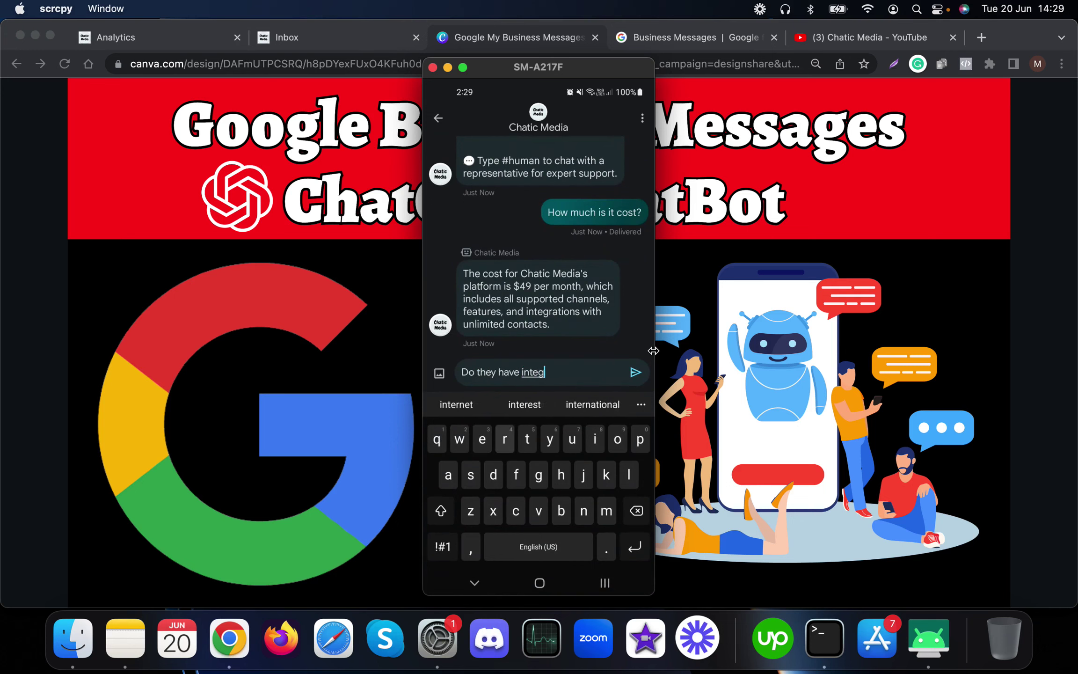
type("ration eith")
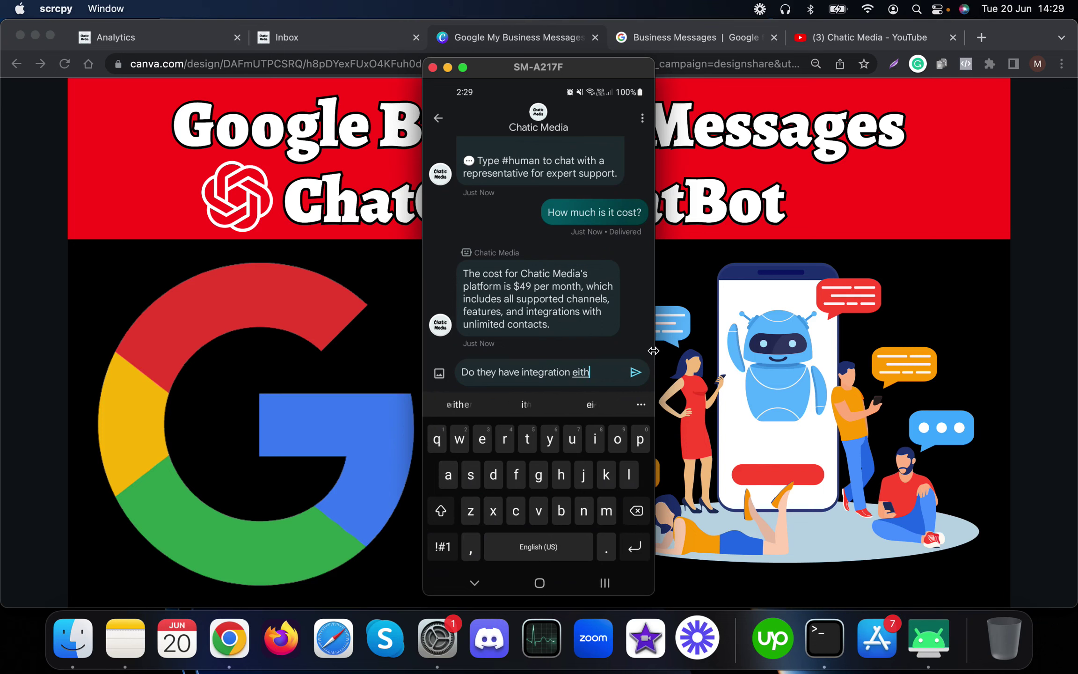
type(" ChatgPt")
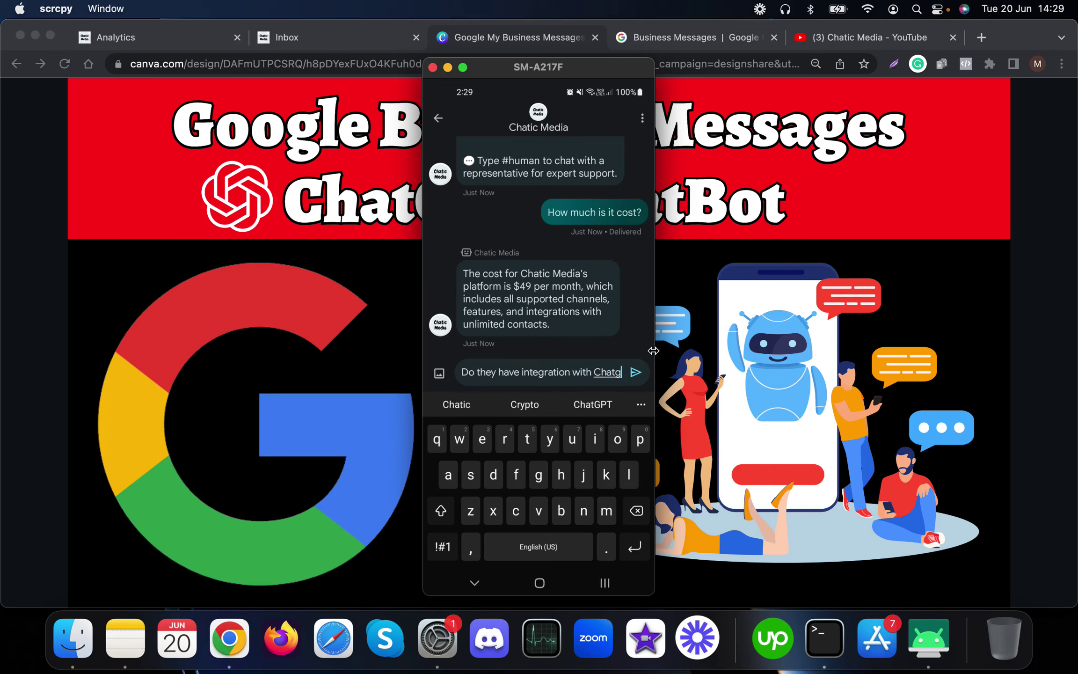
key("BackSpace")
key("BackSpace")
key("BackSpace")
type("GPT")
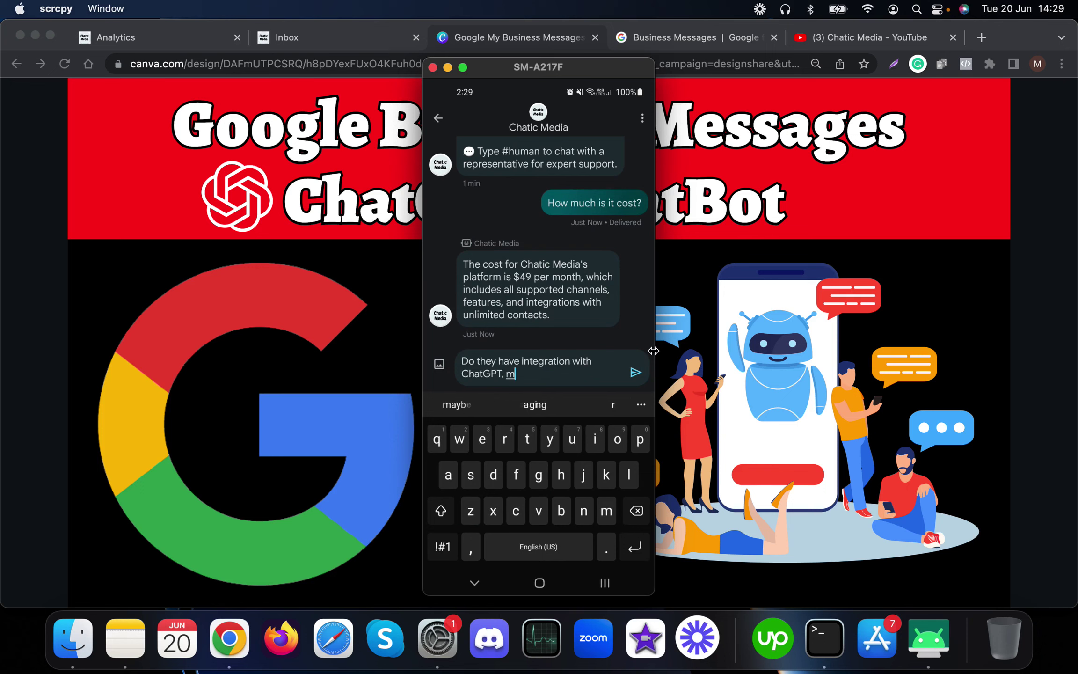
type("?")
key("Return")
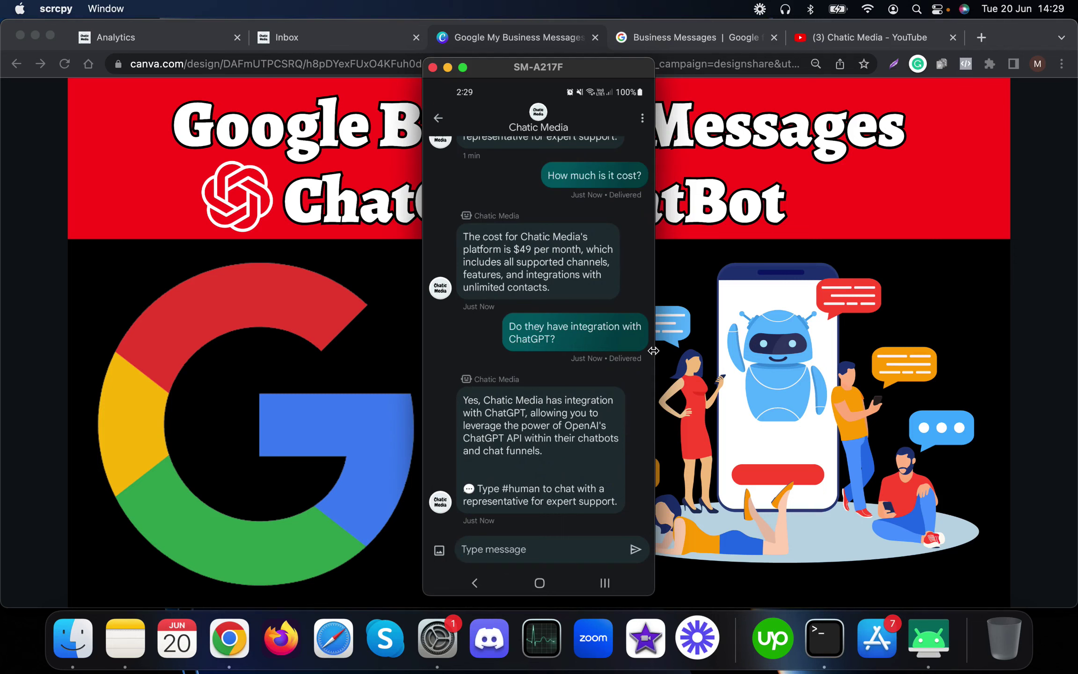
scroll(653, 350, "up", 10)
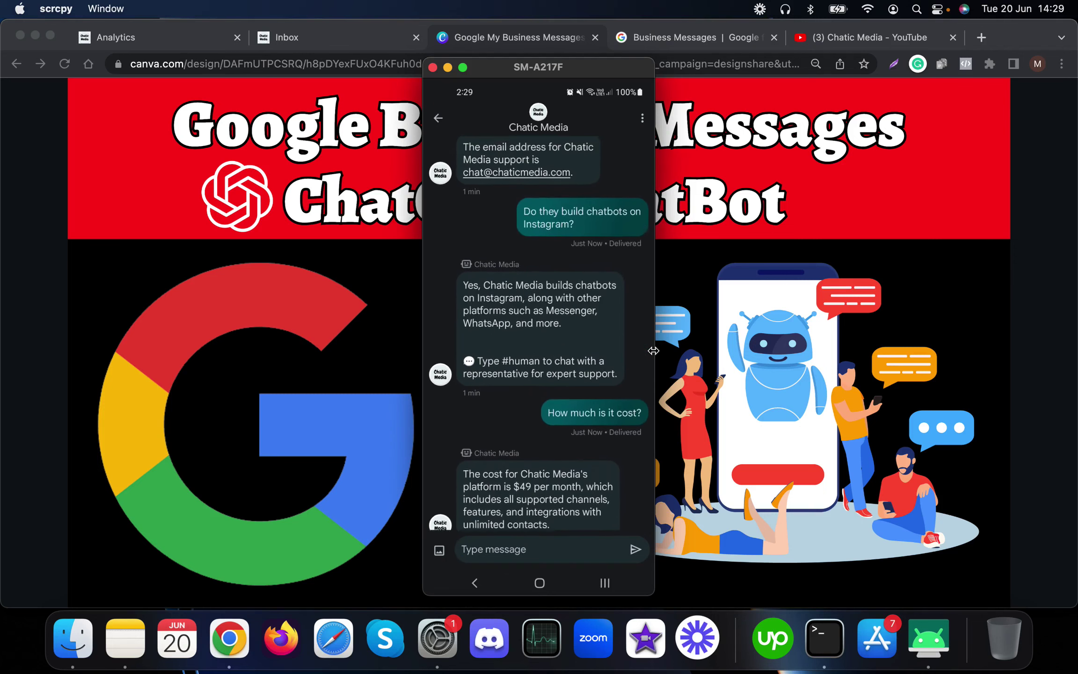
scroll(653, 351, "down", 10)
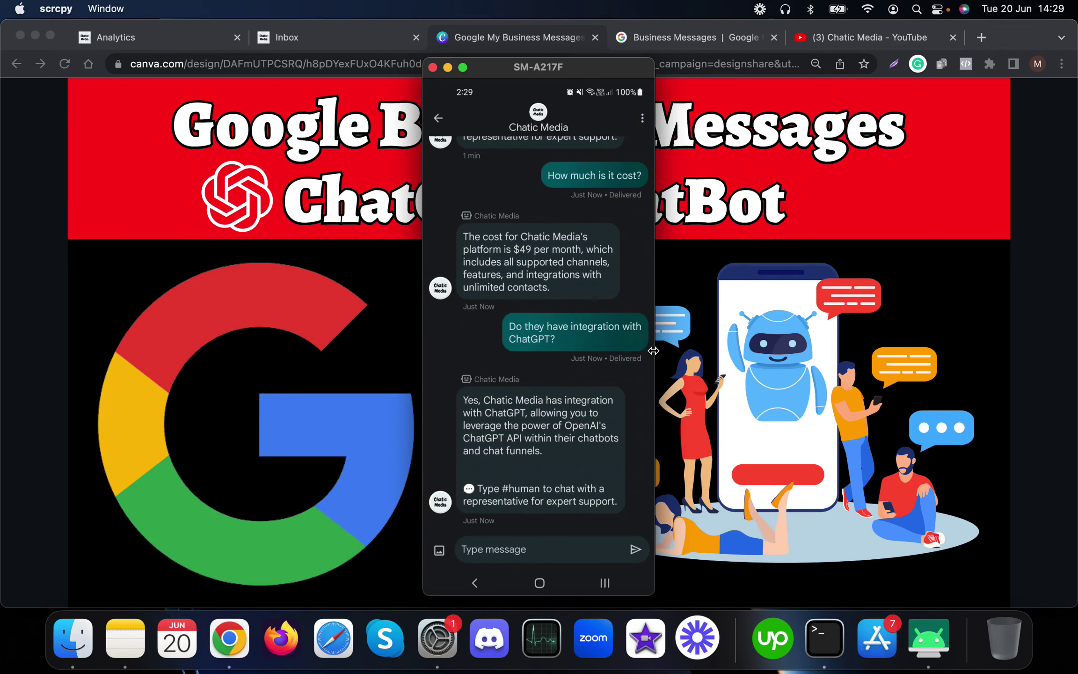
Send 'human' to request a live agent and review the bot's handoff reply.
type("human")
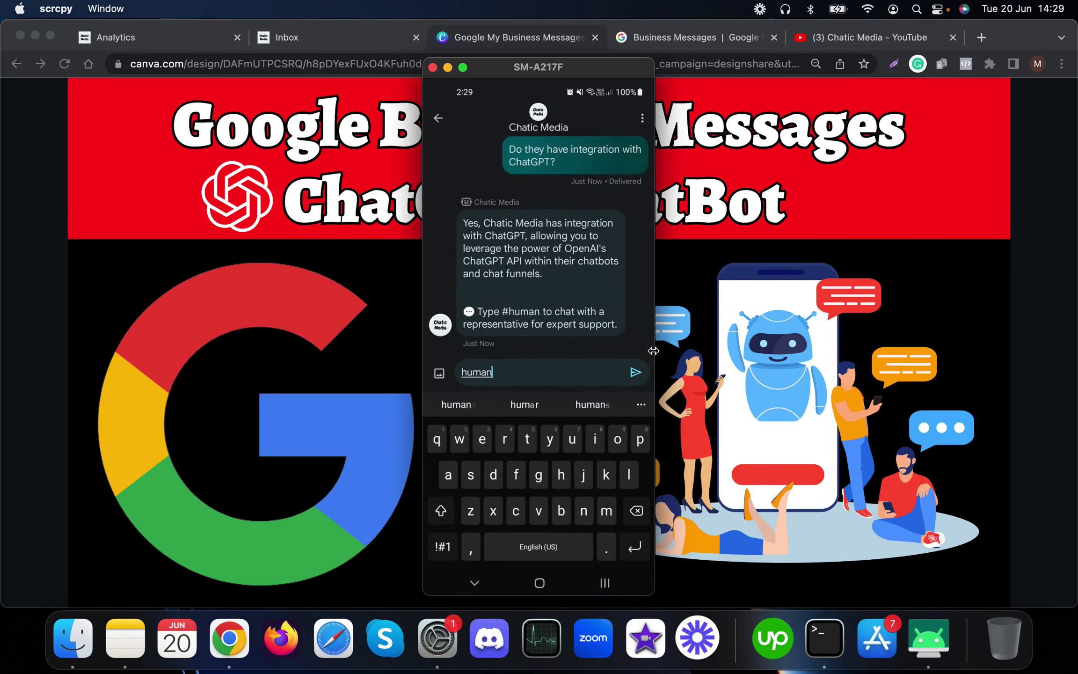
key("Return")
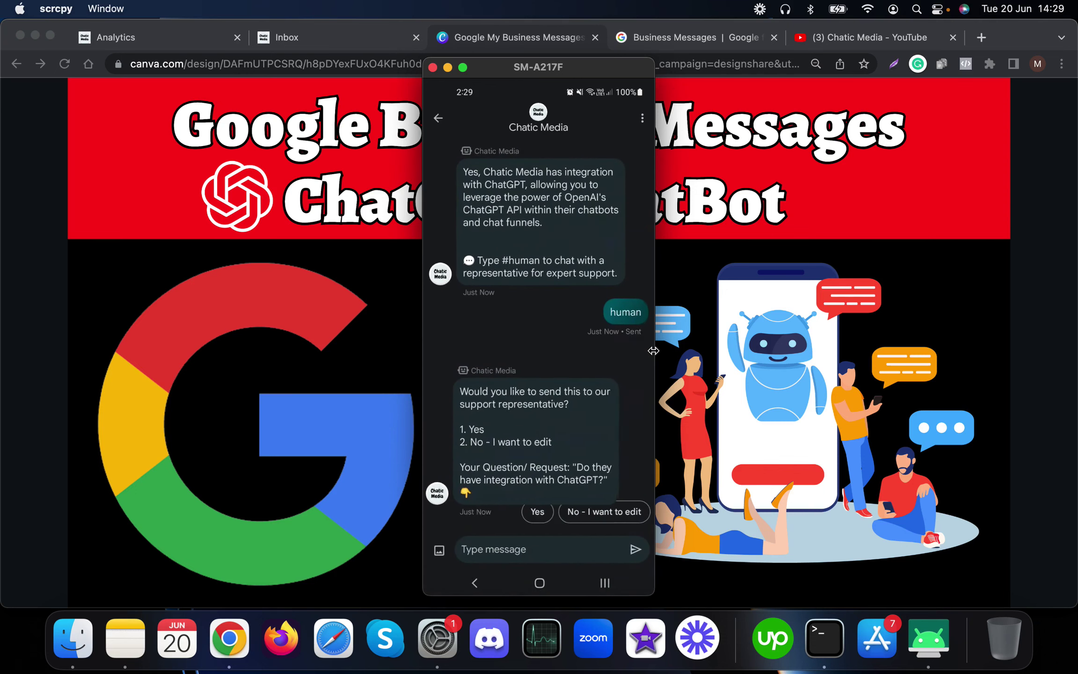
scroll(653, 351, "up", 3)
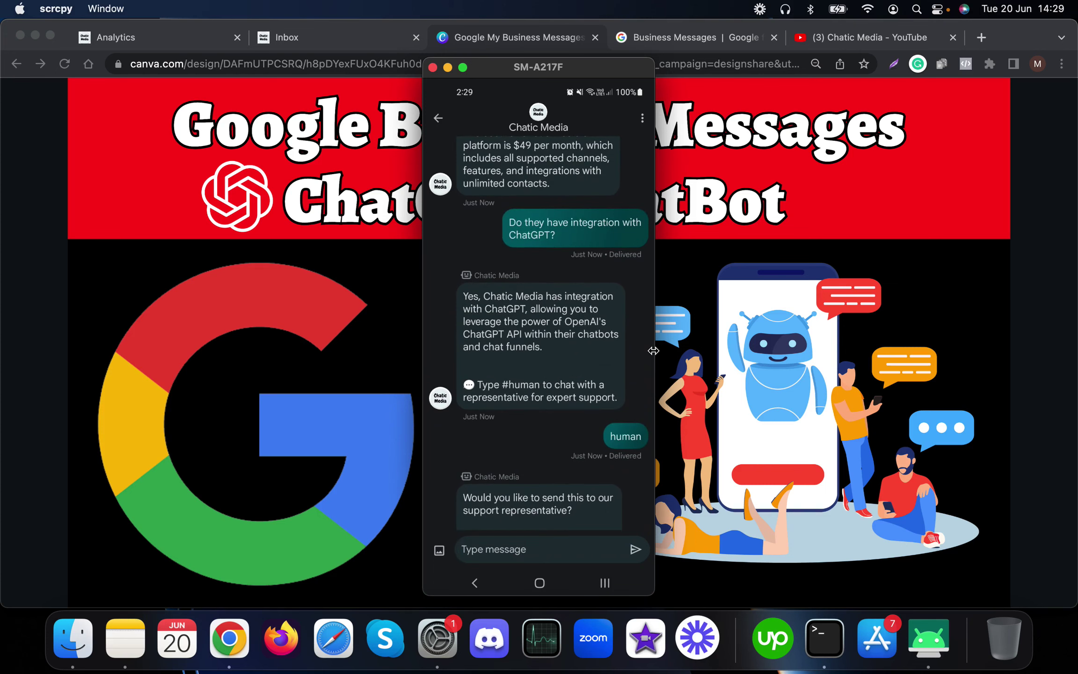
scroll(653, 351, "down", 3)
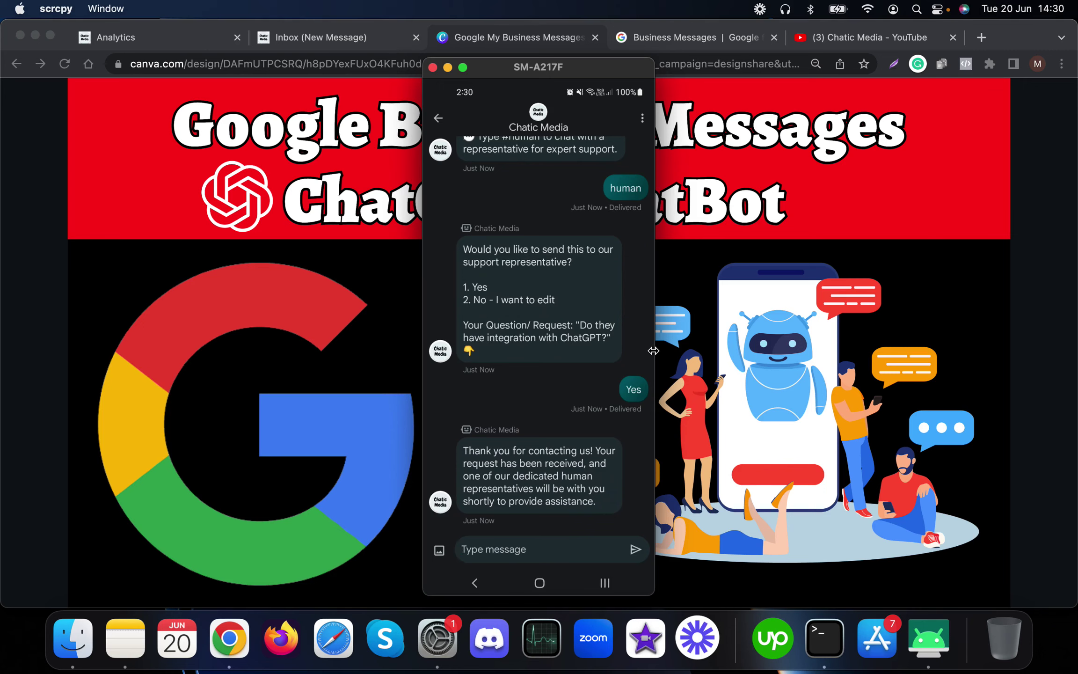
Open the newest Google Business Messages conversation in the Chatic Media inbox.
left_click(334, 40)
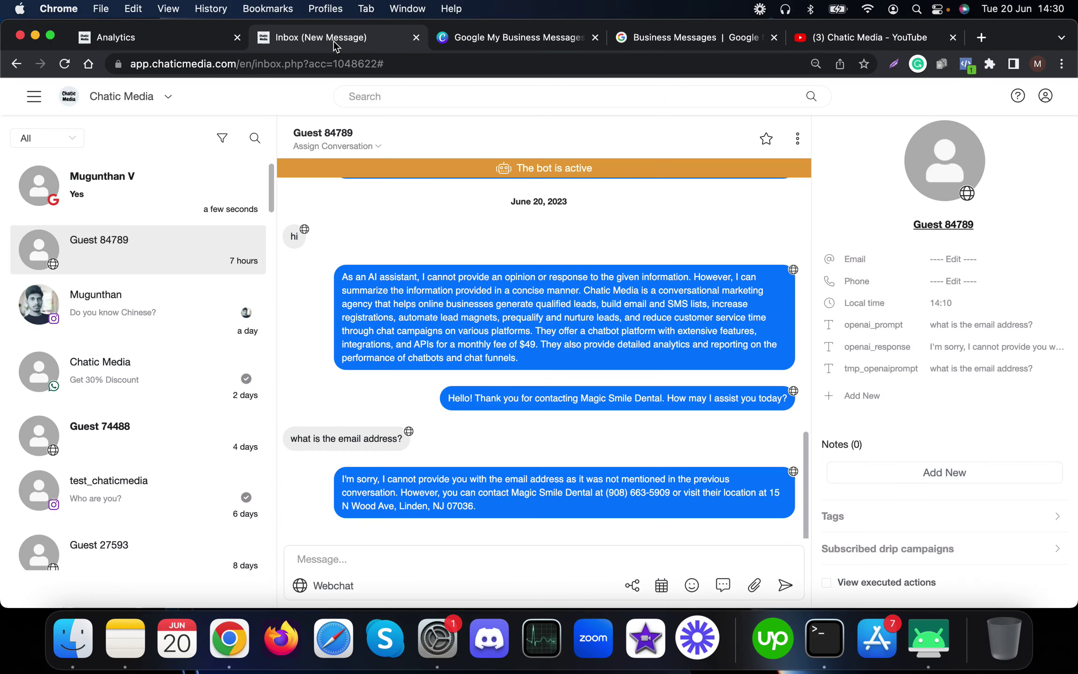
left_click(128, 195)
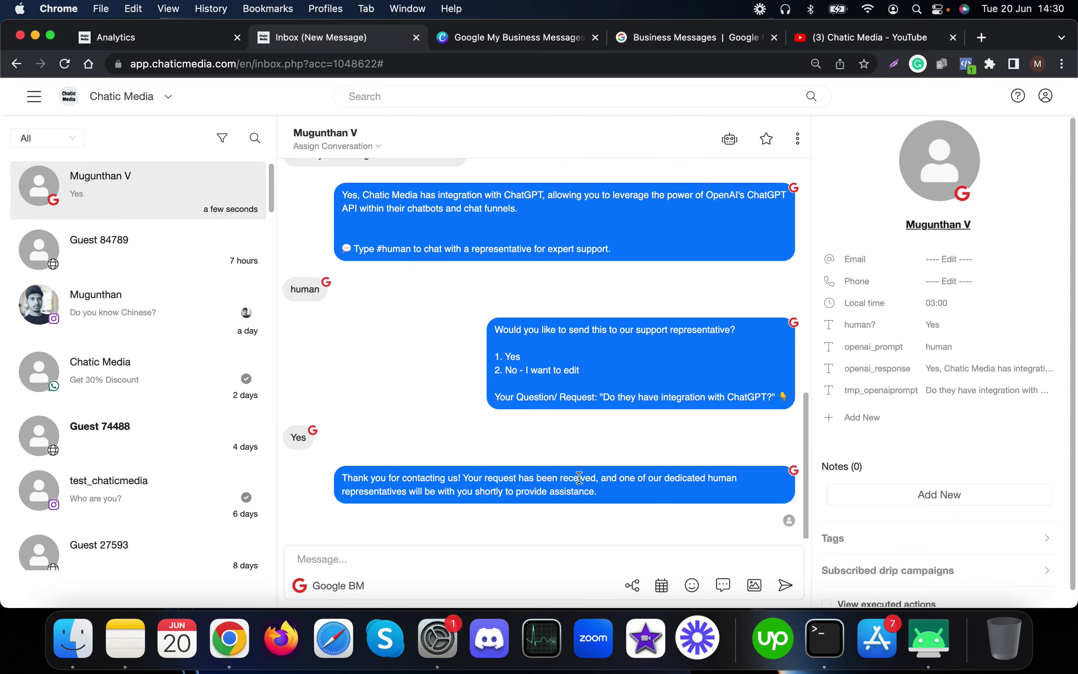
scroll(579, 477, "up", 10)
scroll(562, 432, "down", 10)
Reply to the customer with a heart-eyes emoji.
left_click(692, 585)
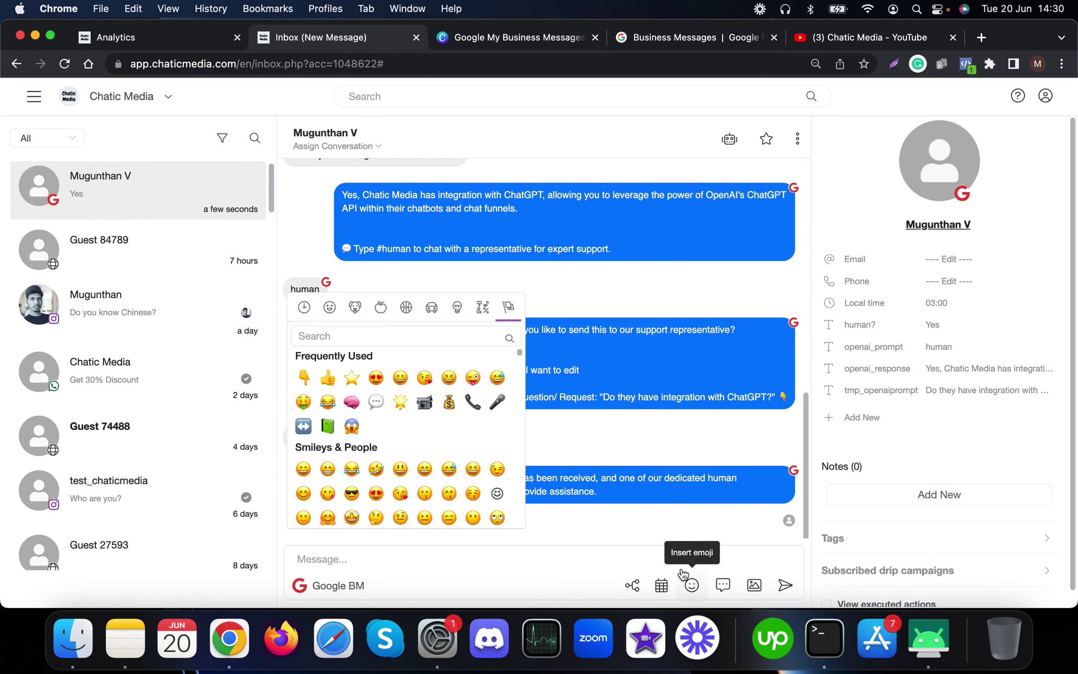
left_click(376, 377)
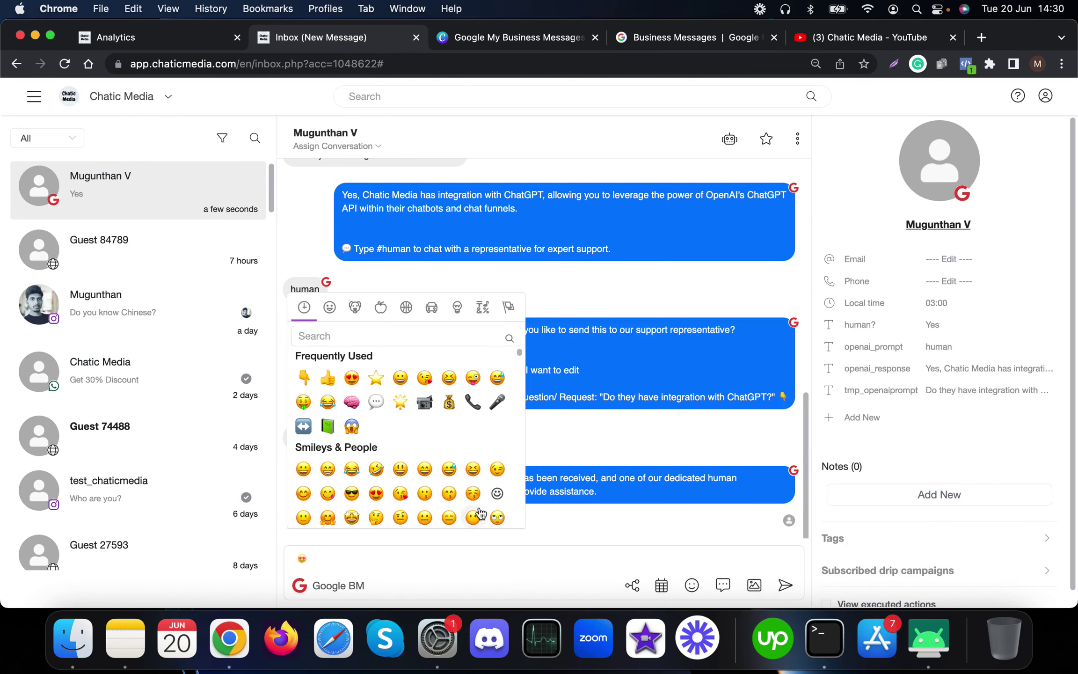
left_click(520, 557)
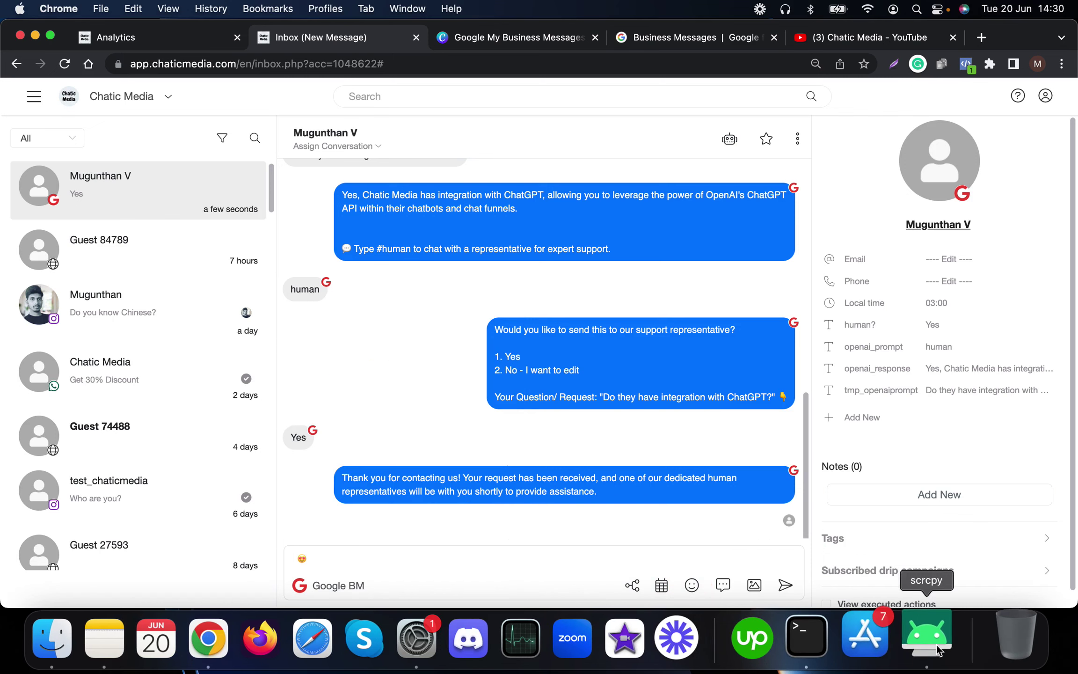
left_click(785, 585)
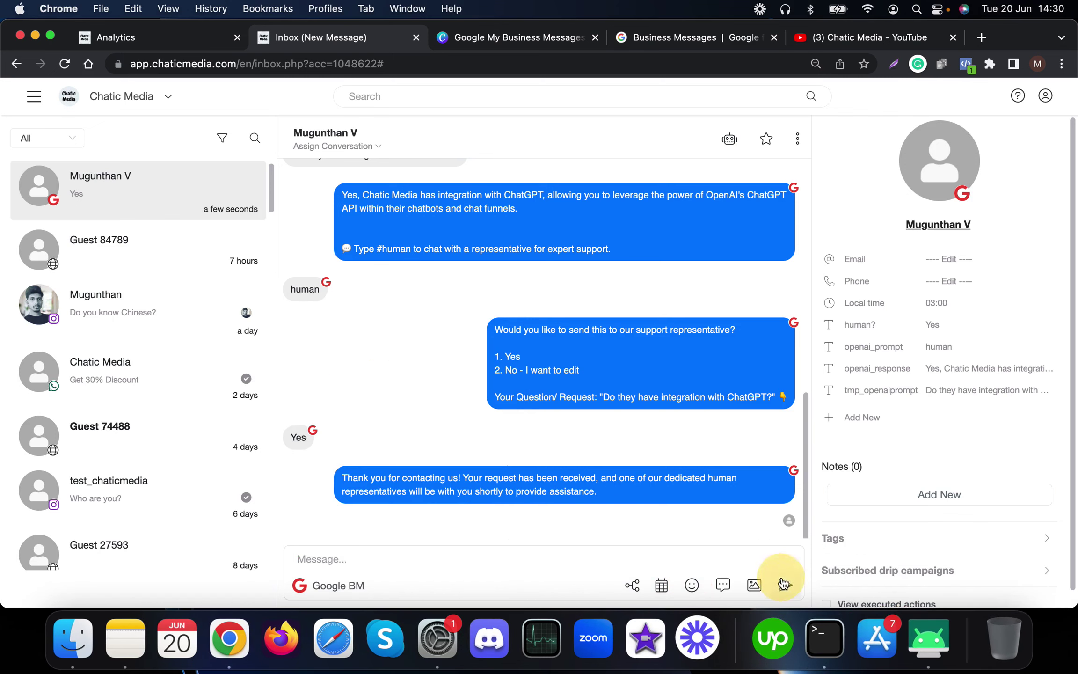
From the phone, send 'How long does it take to build a chatbot?' and move the mirror aside.
left_click(929, 638)
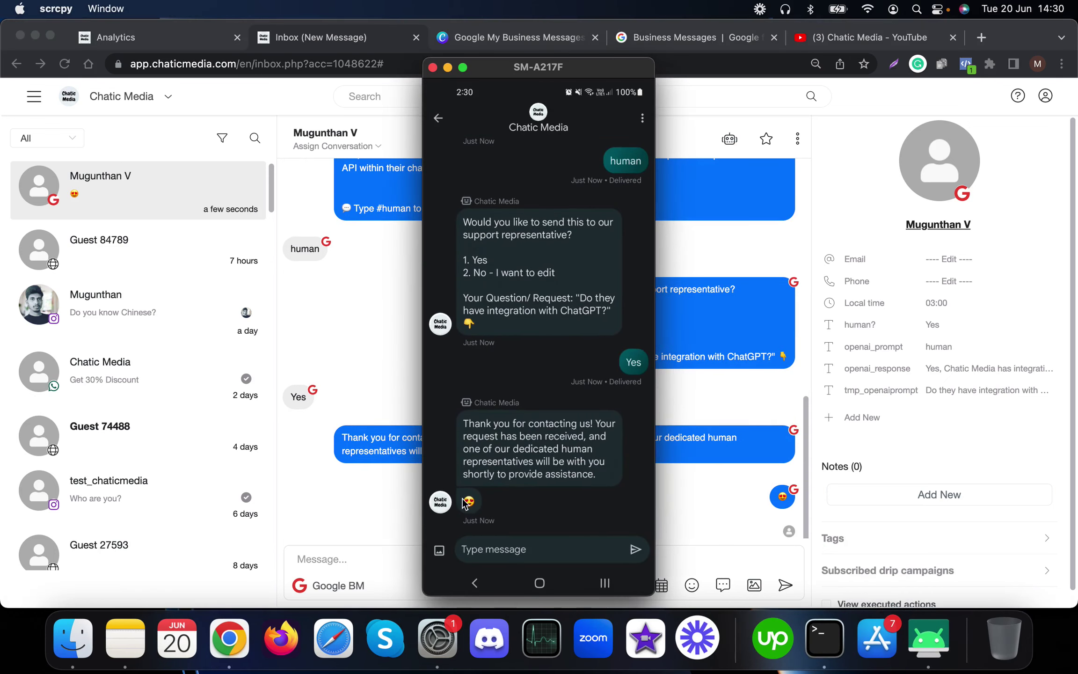
left_click(724, 499)
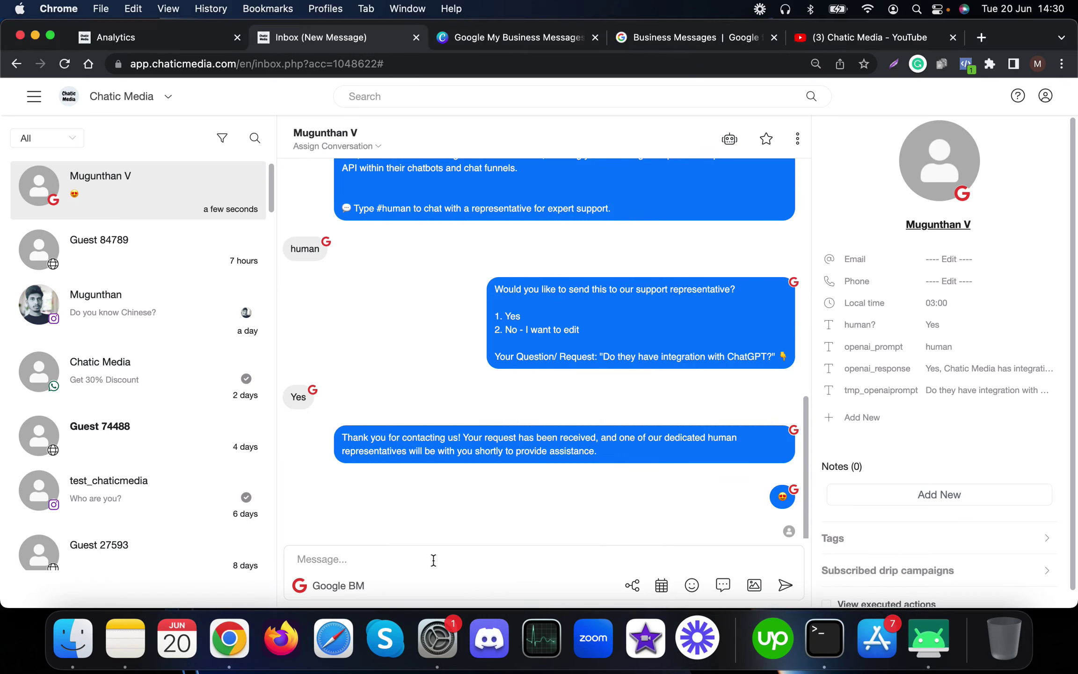
left_click(929, 639)
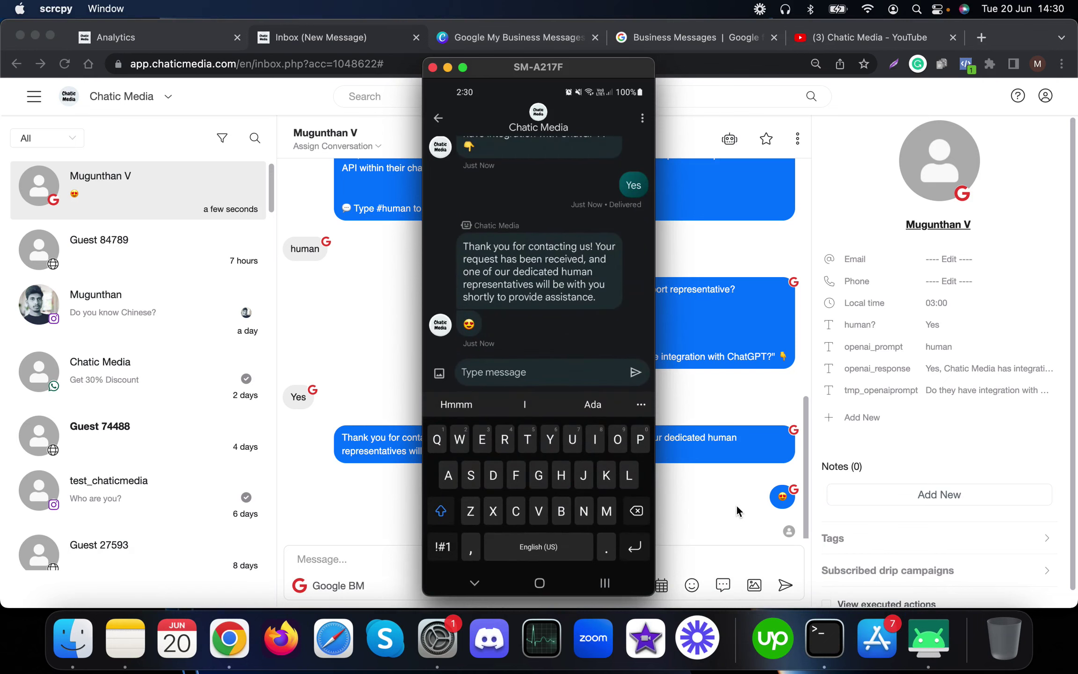
type("How lon")
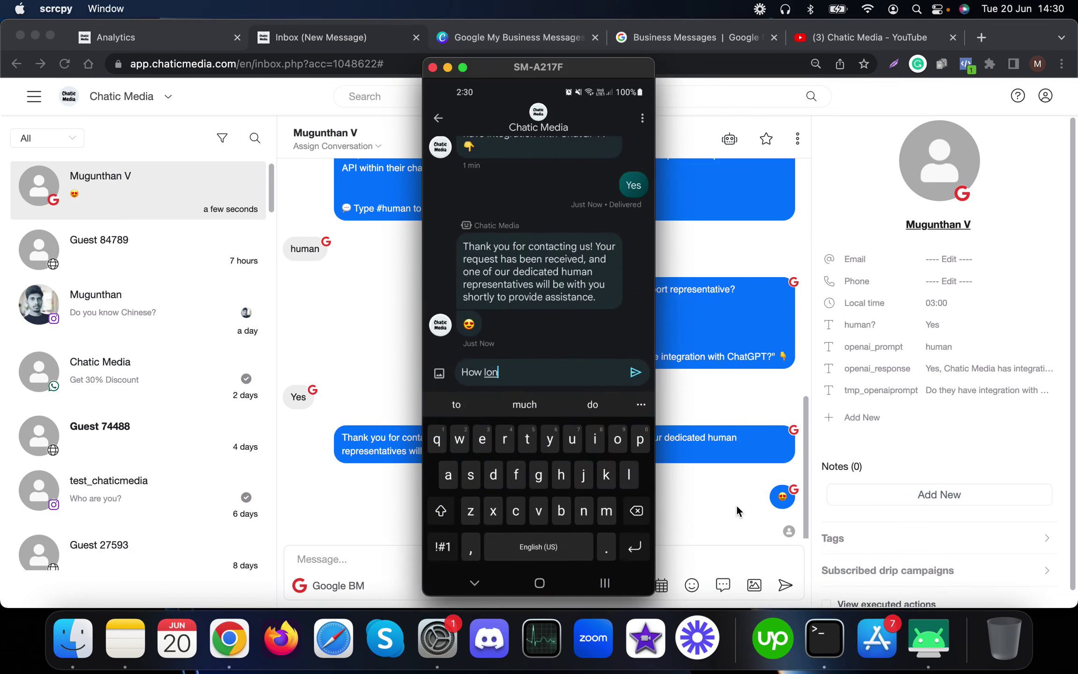
type("g does it tak")
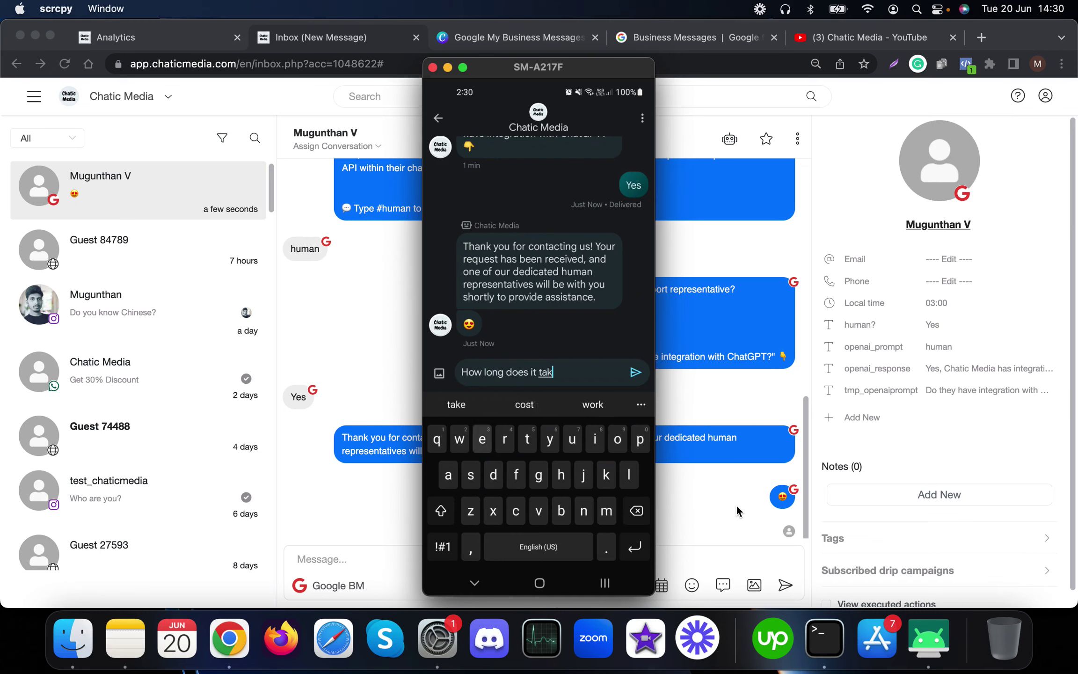
type("e to bu")
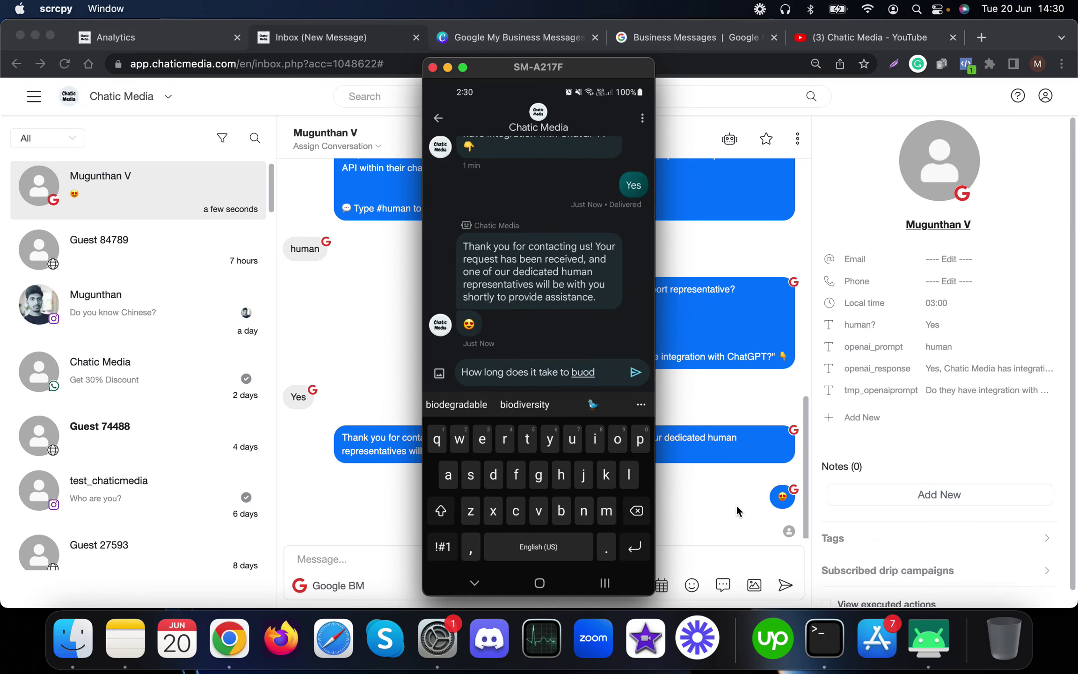
type("ild a chat")
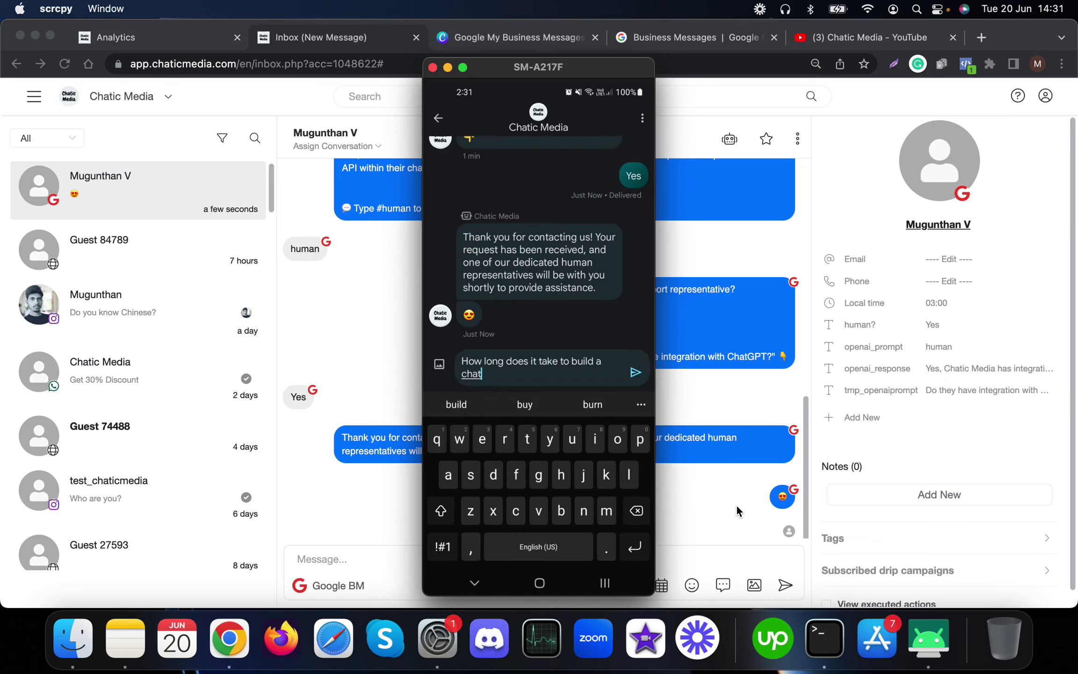
type("bot?")
key("Return")
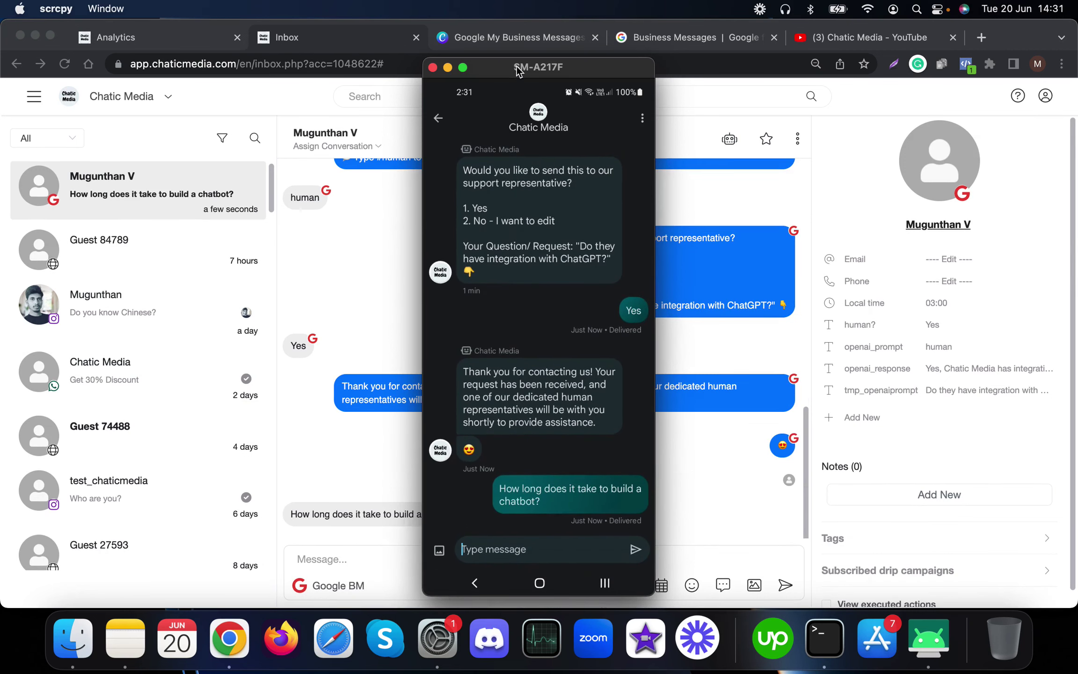
left_click_drag(517, 68, 733, 70)
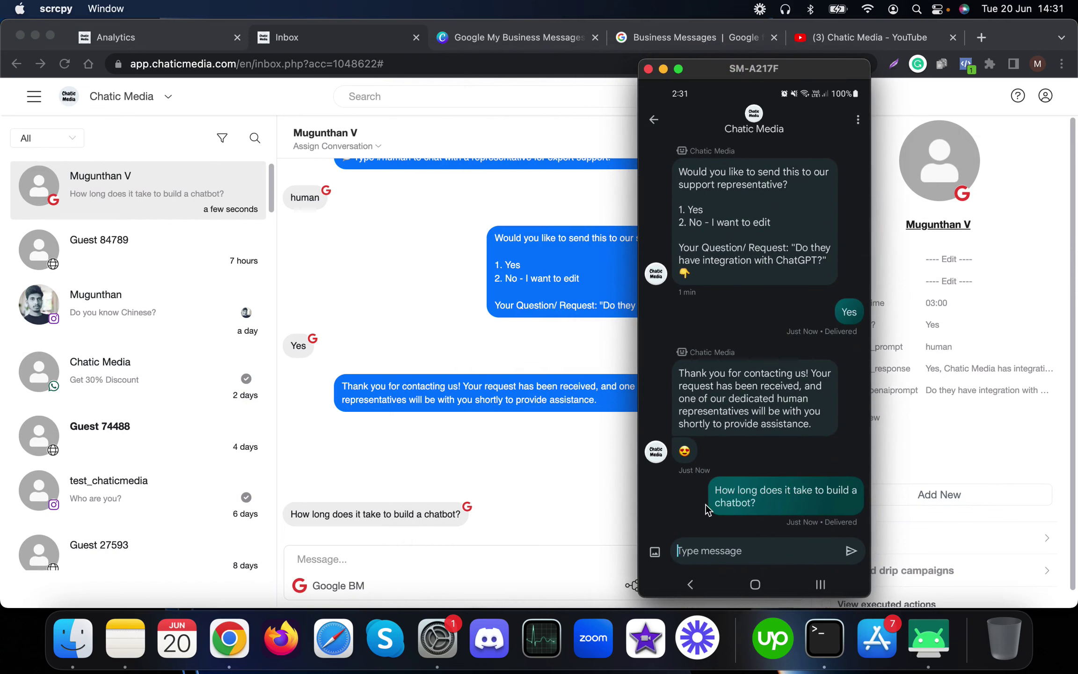
Reply '2-12 days' to the customer from the Chatic Media inbox.
left_click(327, 558)
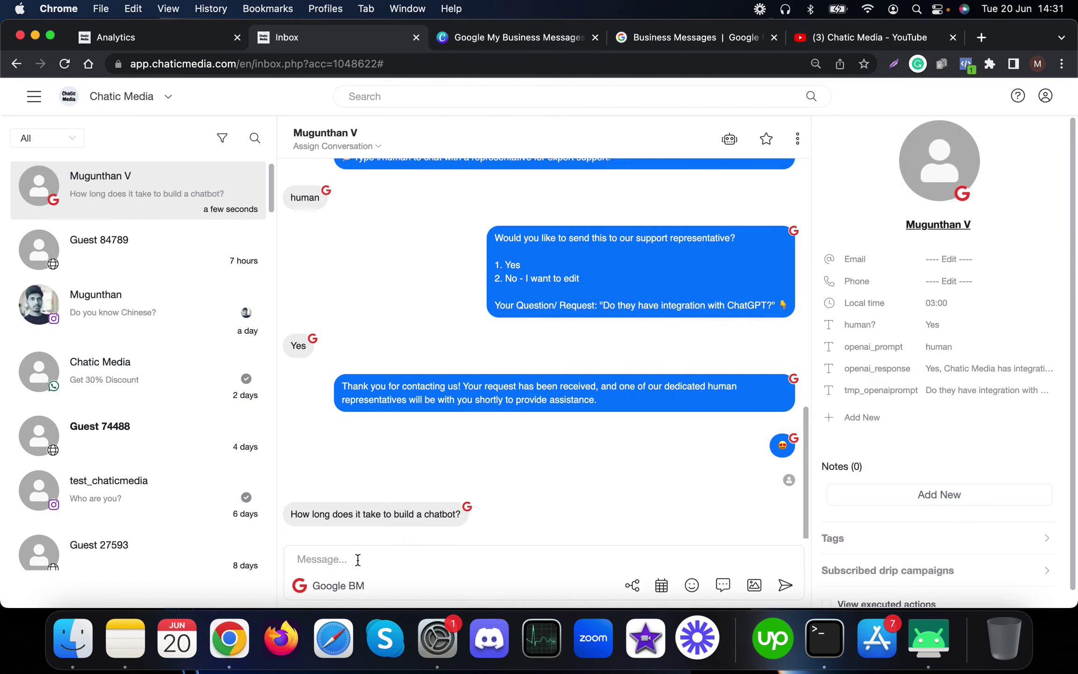
type("2-12 days")
left_click(785, 585)
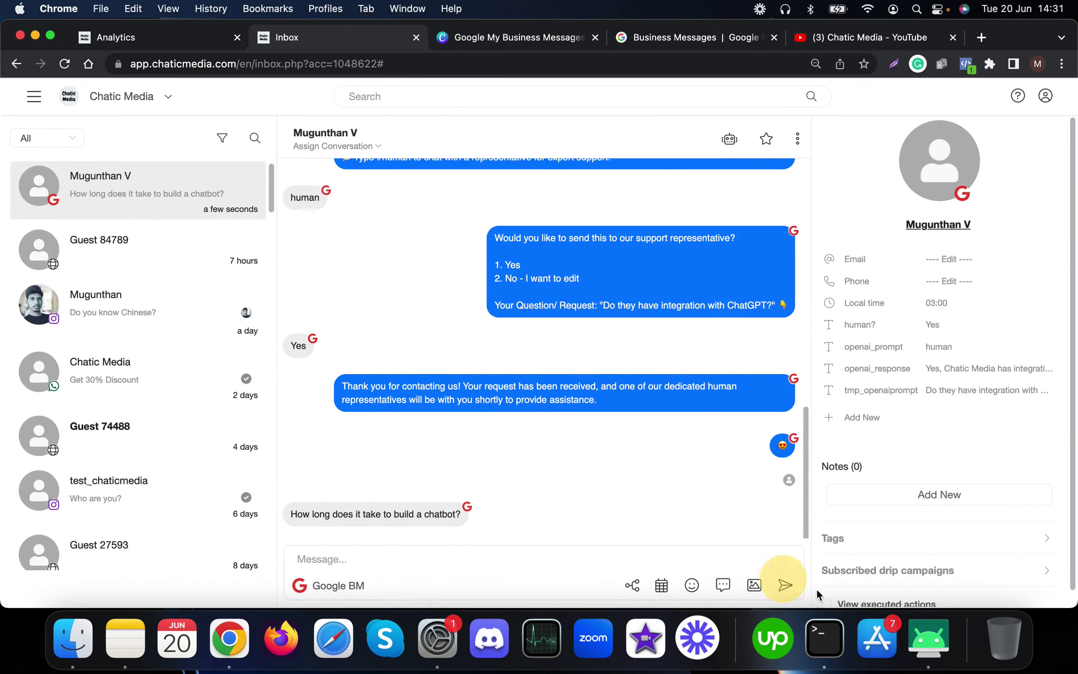
Confirm the reply on the phone, then transfer the conversation back to the bot.
left_click(925, 638)
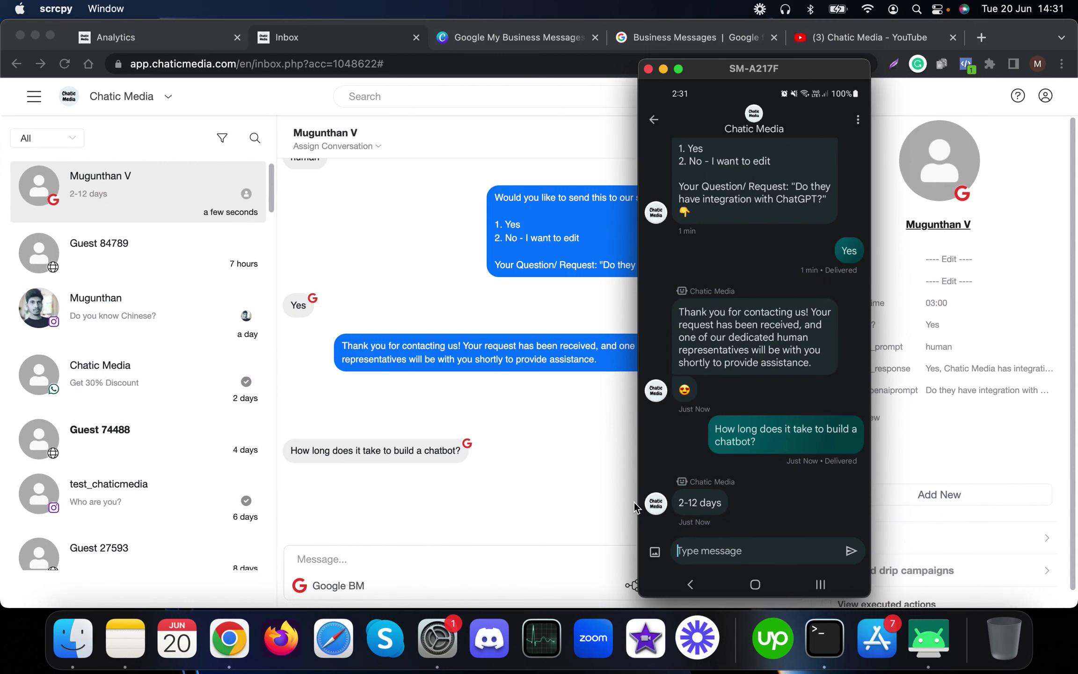
left_click(447, 486)
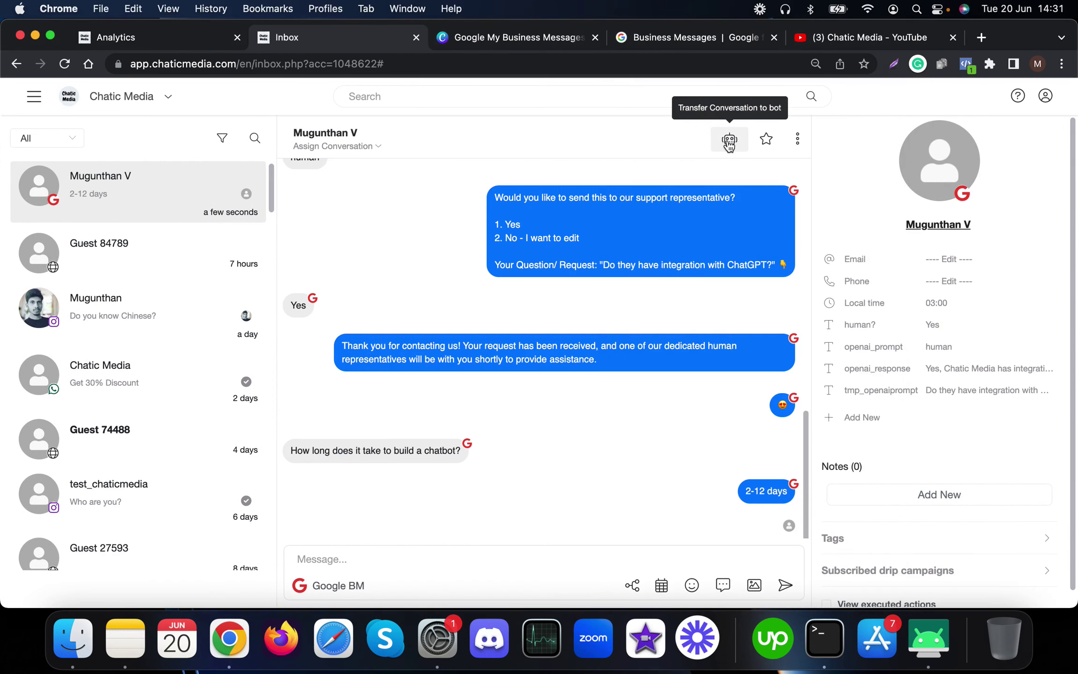
left_click(728, 143)
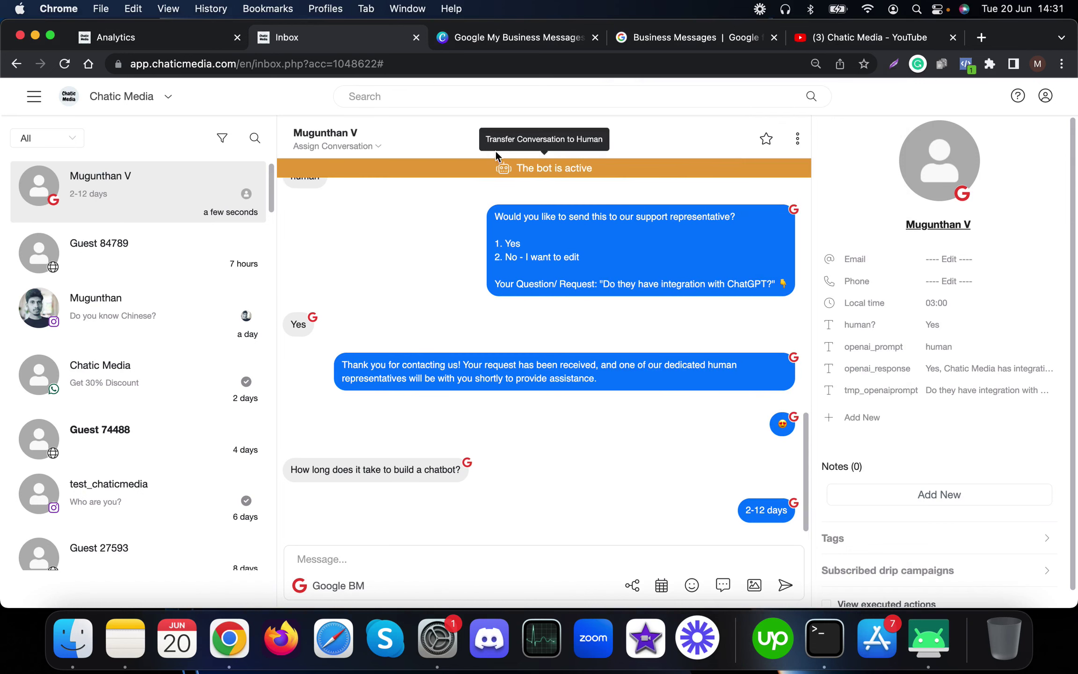
left_click(929, 639)
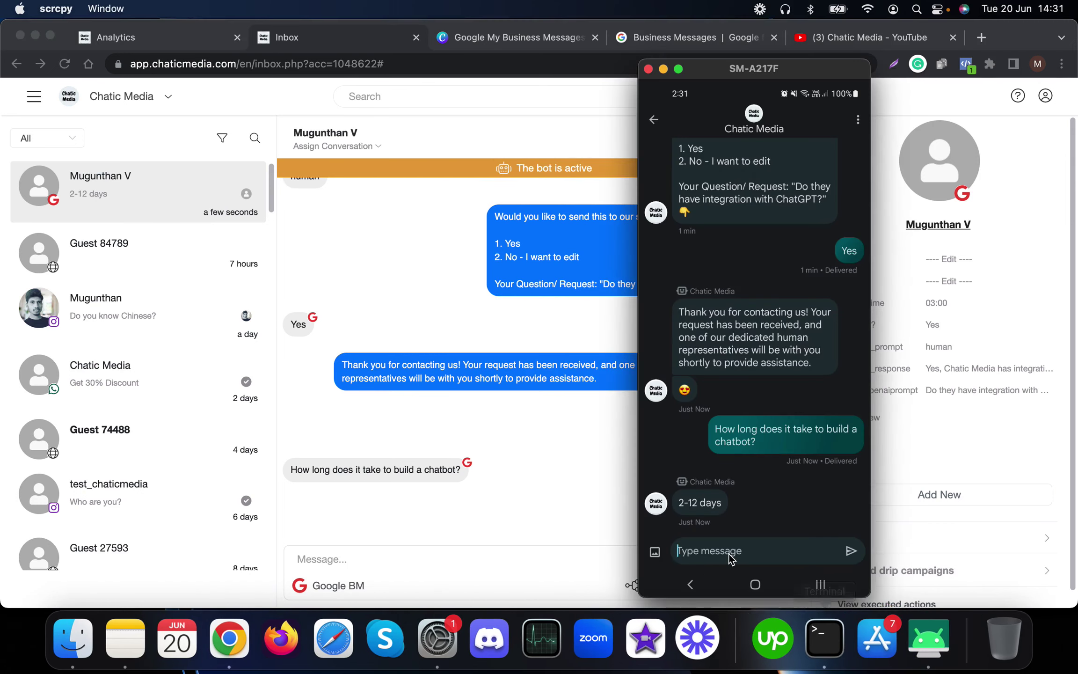
Send 'Do you build bots on WhatsApp?' to the bot from the phone's message box.
left_click(729, 554)
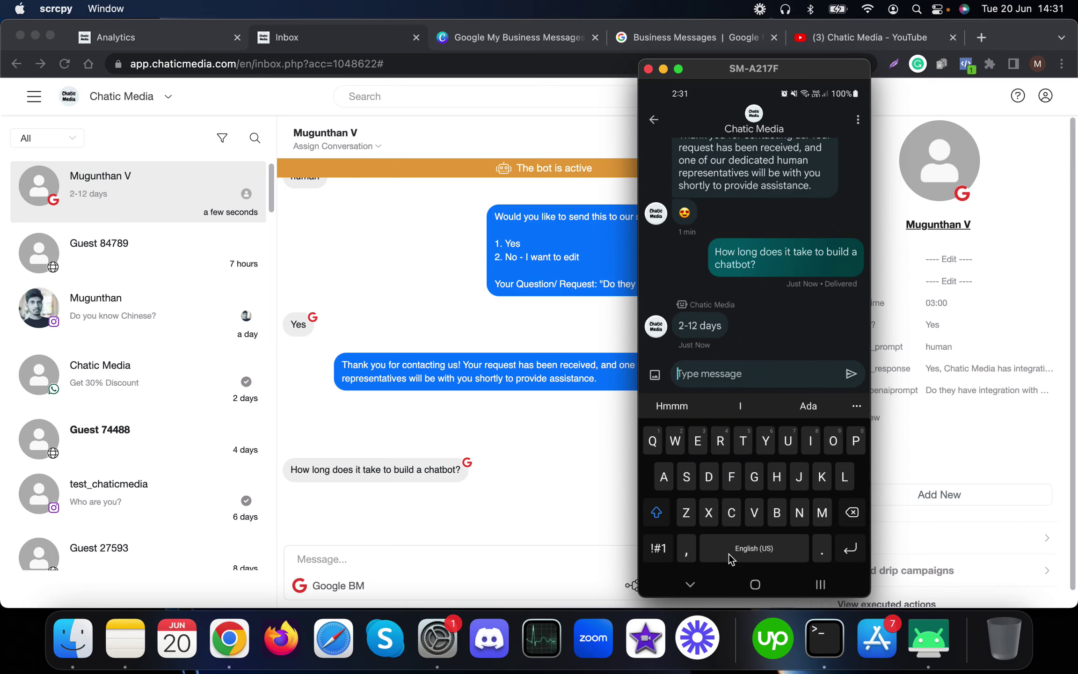
type("Do you build")
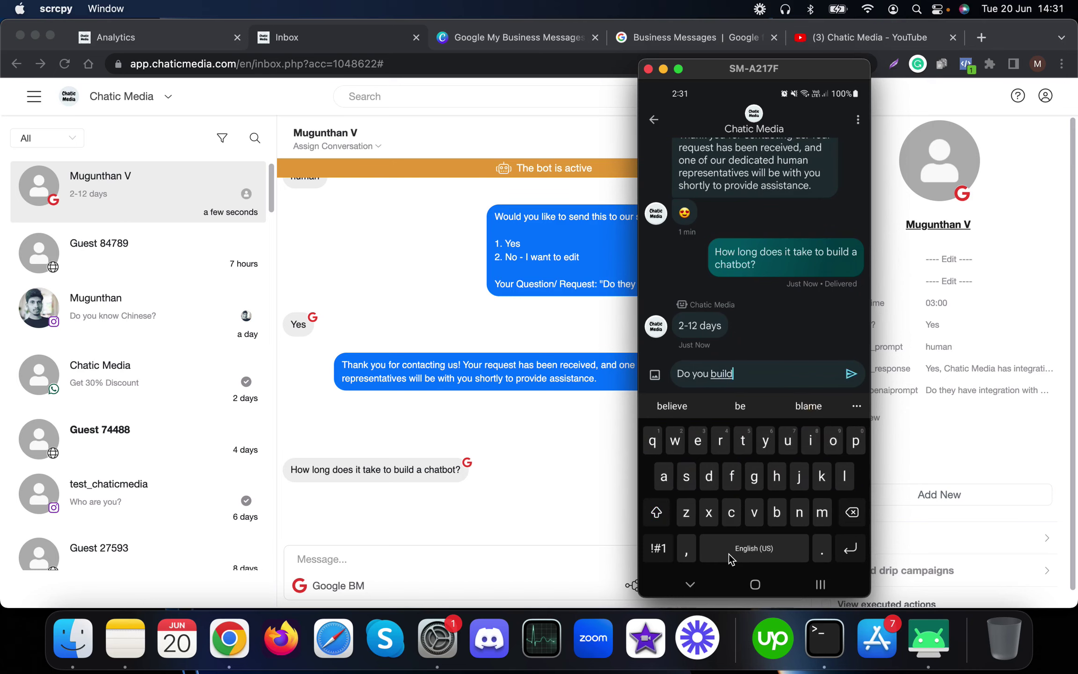
type(" bots on Whats")
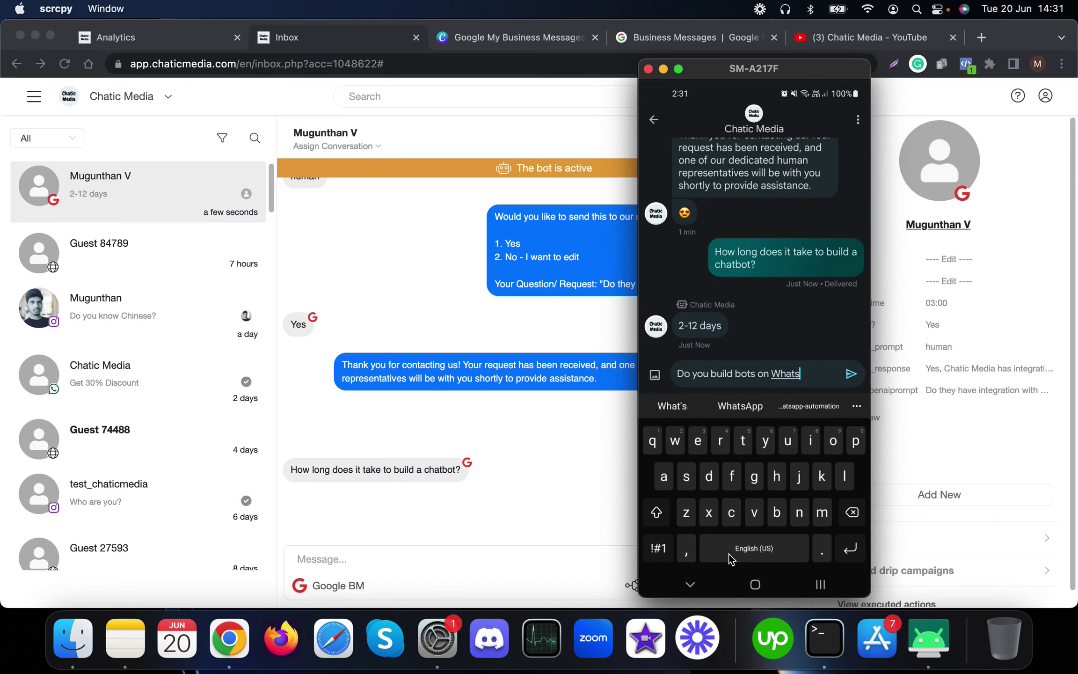
type("App?")
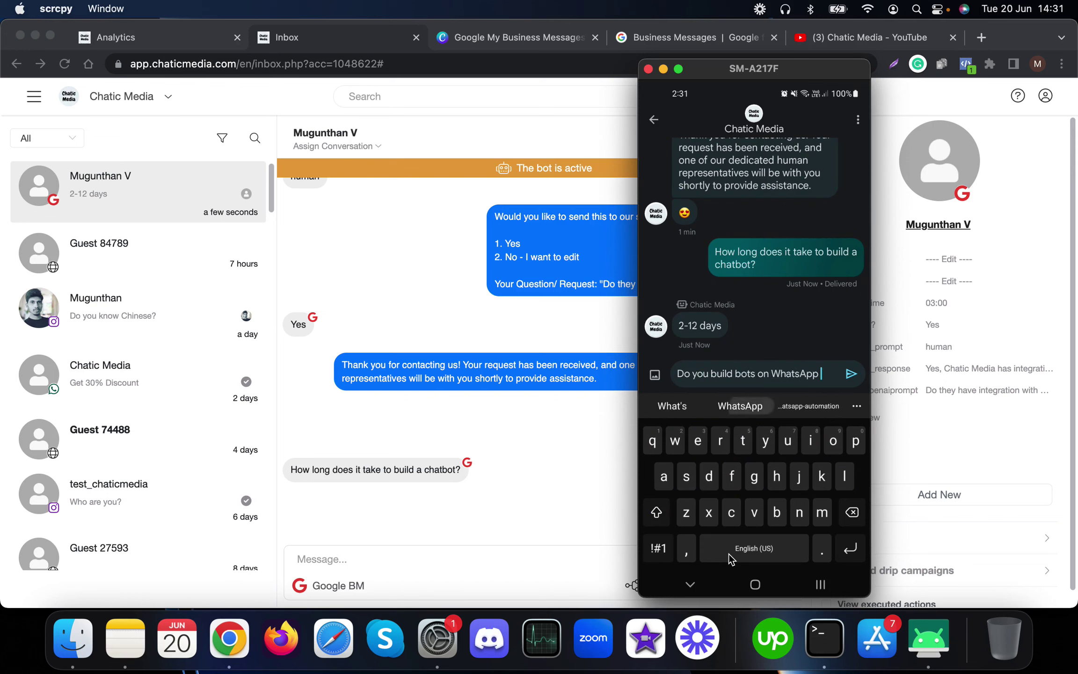
key("Return")
Hide the keyboard and read the bot's yes listing Messenger, Instagram and SMS, then return to Chrome.
right_click(729, 554)
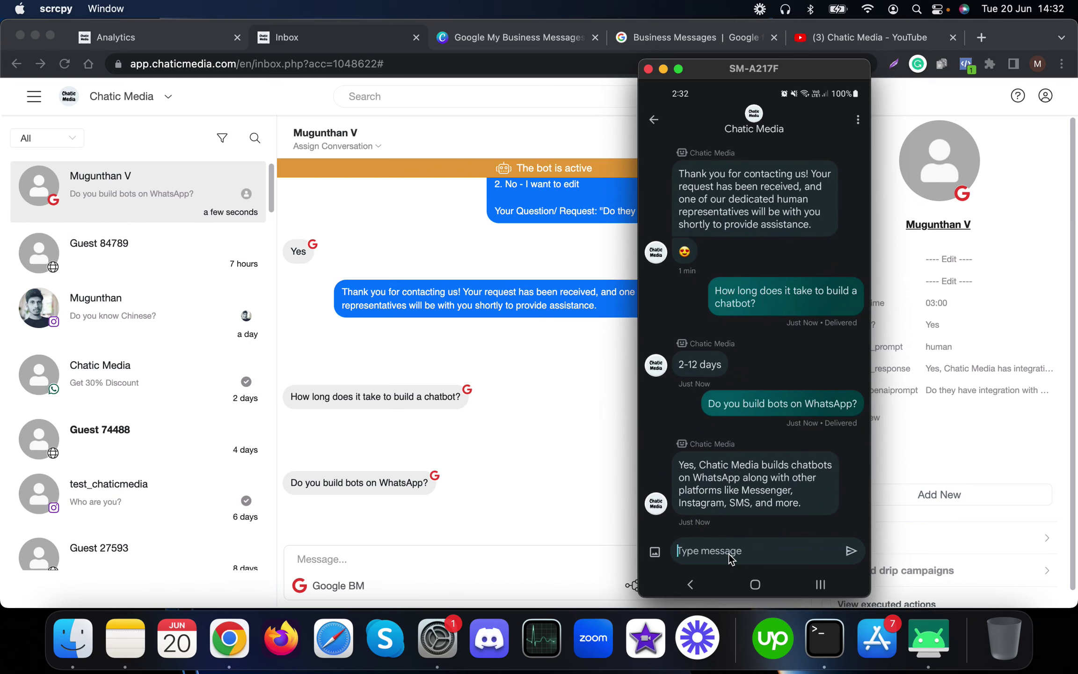
scroll(729, 554, "up", 10)
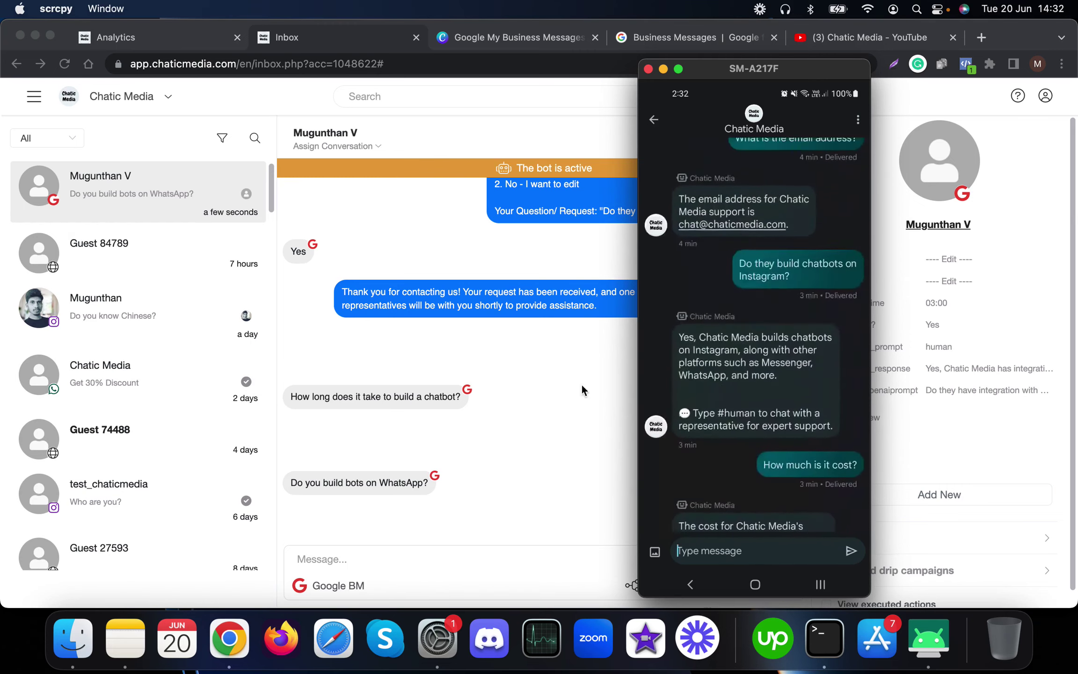
left_click(537, 386)
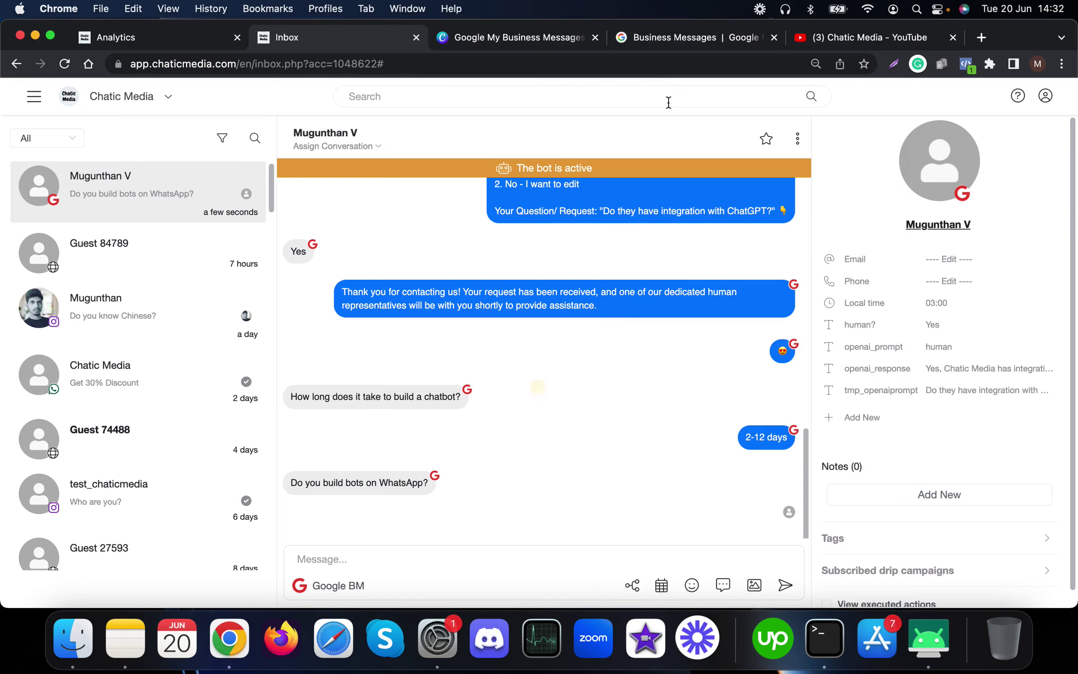
Browse the Chatic Media YouTube videos, then show the Canva 'Google Business Messages ChatGPT ChatBot' title slide.
left_click(866, 33)
scroll(440, 425, "down", 3)
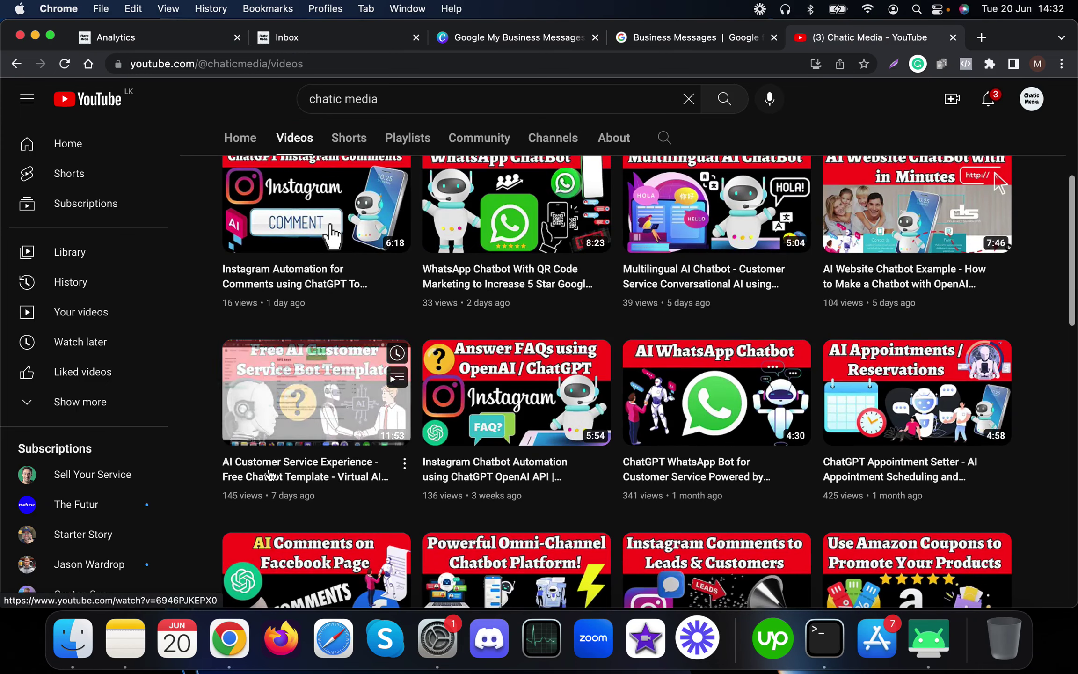
scroll(286, 474, "up", 6)
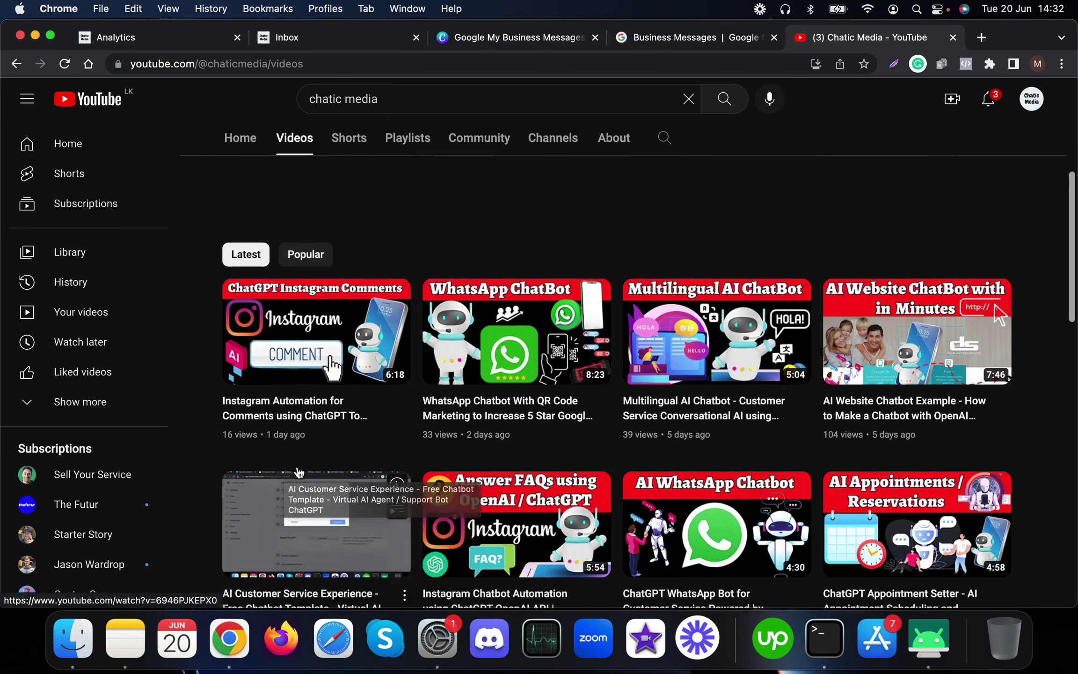
left_click(483, 42)
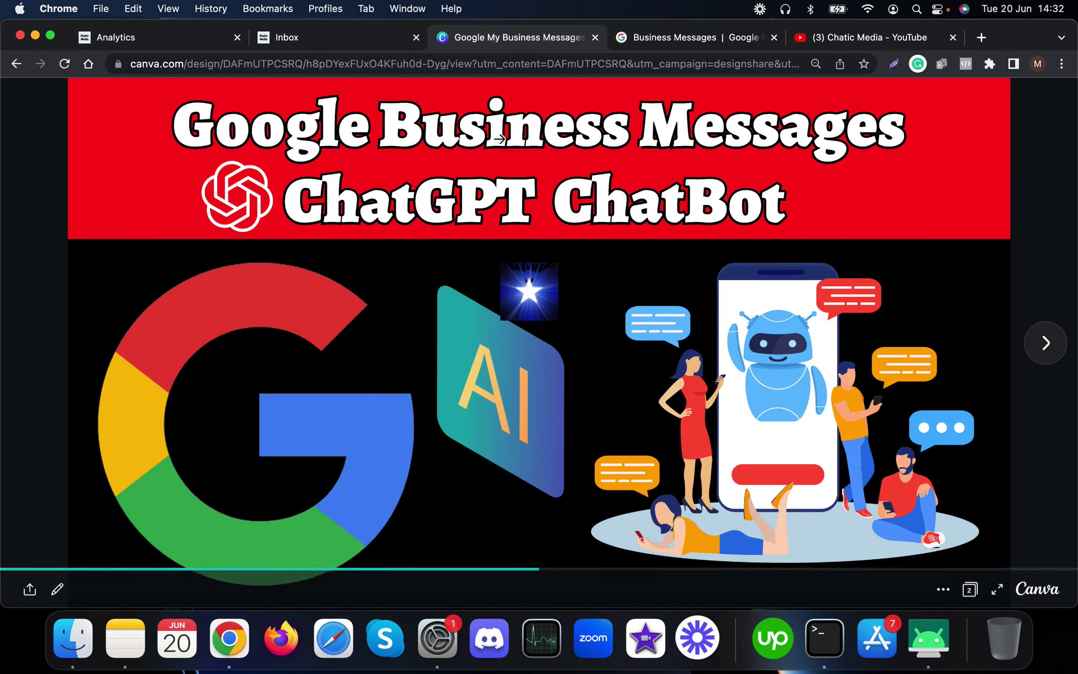